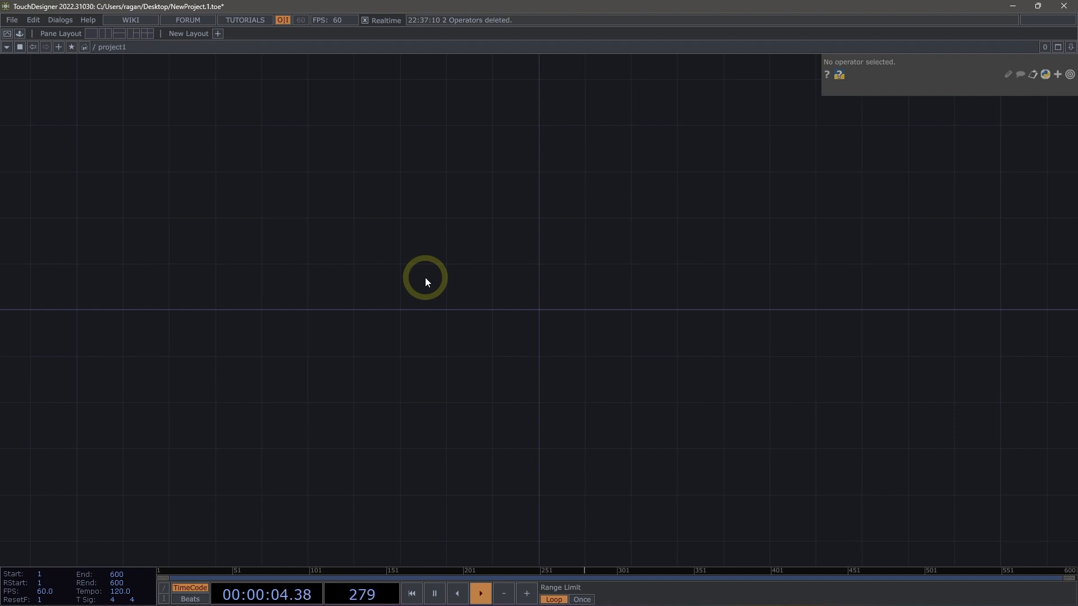
Add a Camera, a Light and a Render TOP to the network, with the camera and light spaced to the left of the render.
double_click(472, 281)
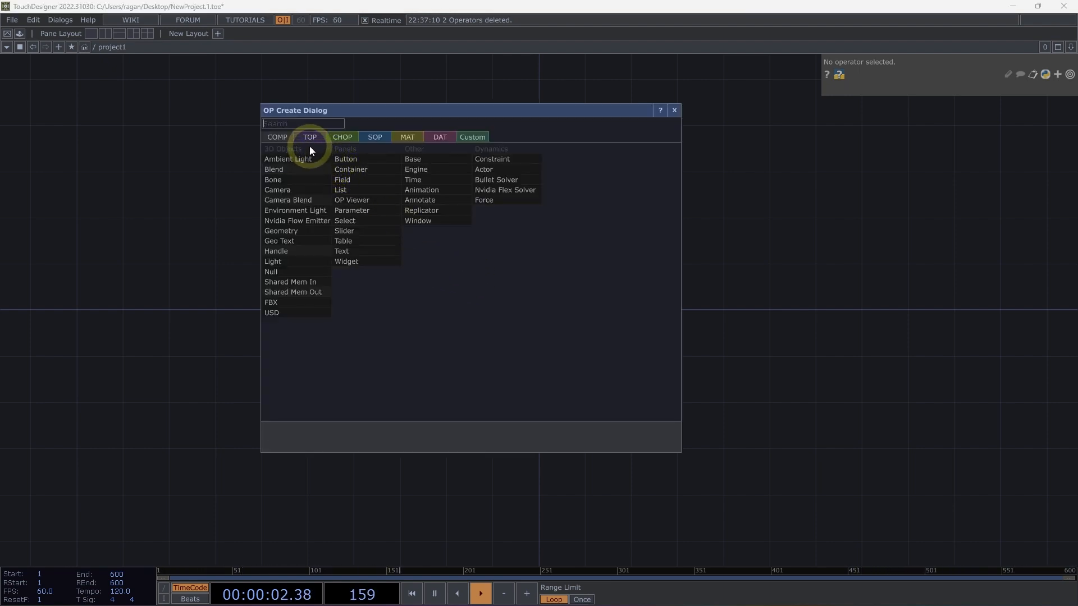
left_click(308, 190)
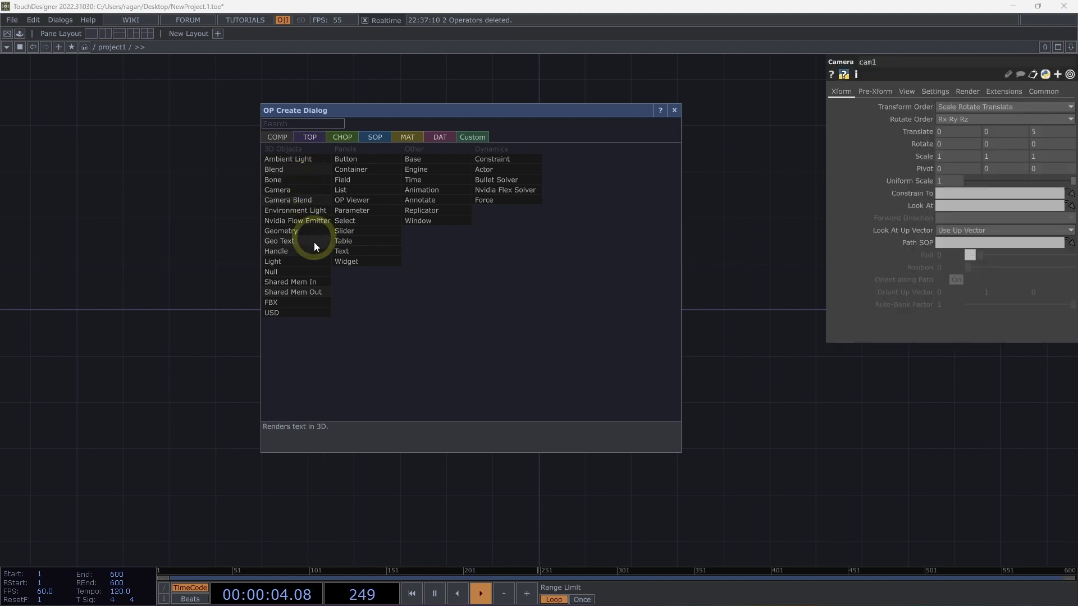
left_click(293, 264)
left_click(311, 137)
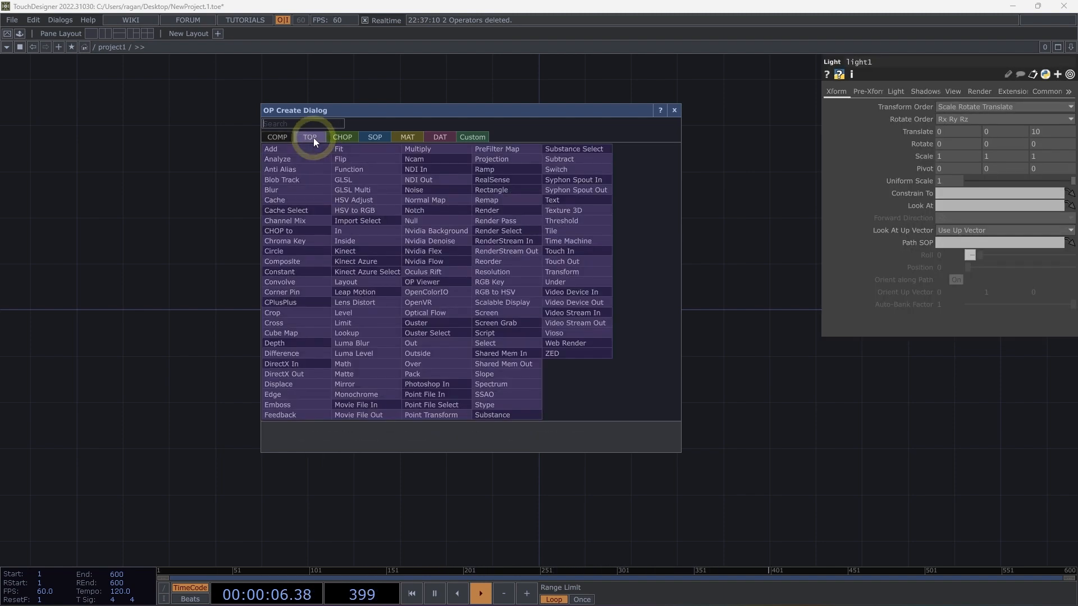
left_click(505, 211)
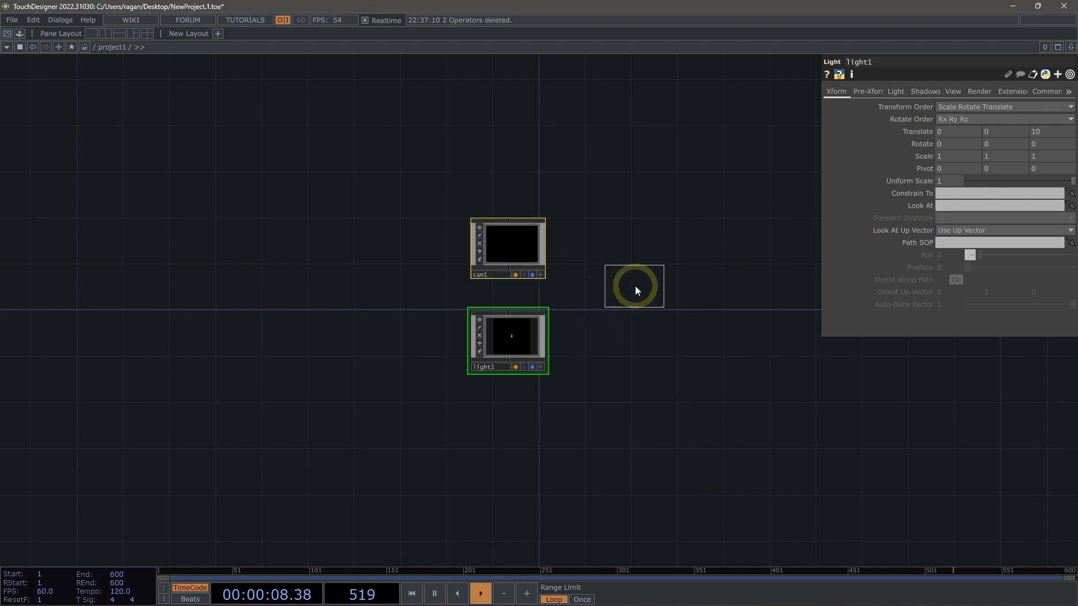
left_click(634, 286)
left_click_drag(426, 212, 541, 380)
left_click_drag(514, 318, 396, 301)
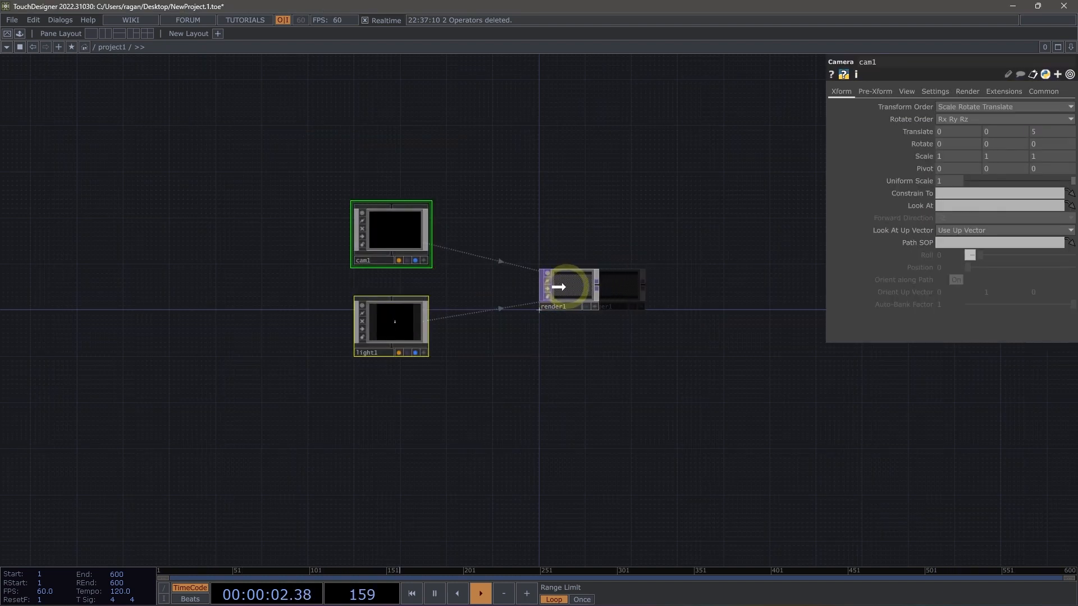
Add a Sphere SOP below and to the left of the light.
scroll(440, 395, "up", 2)
double_click(439, 395)
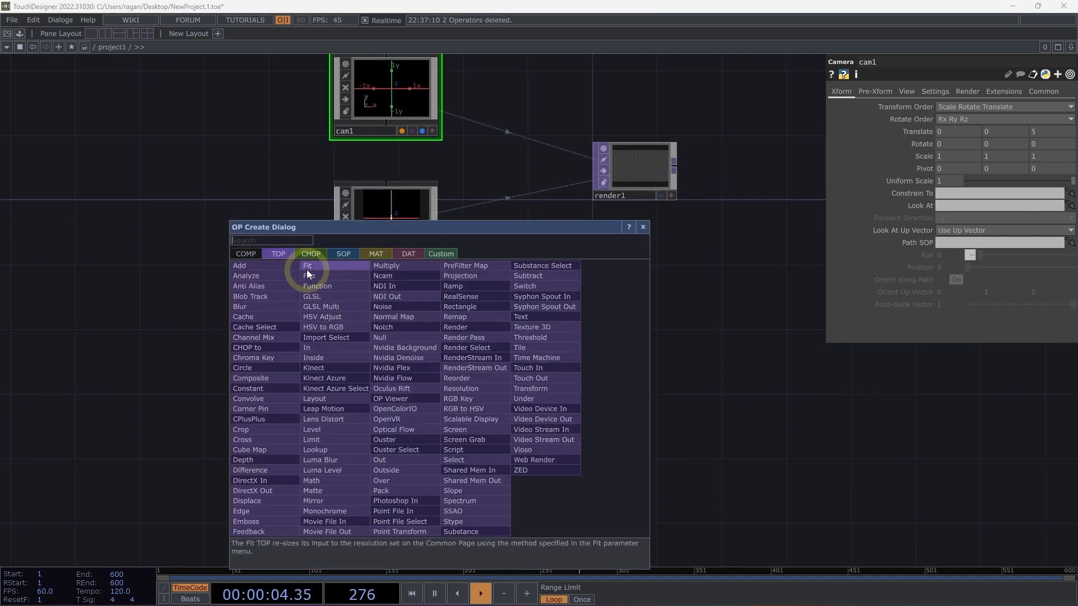
left_click(344, 255)
type("sph")
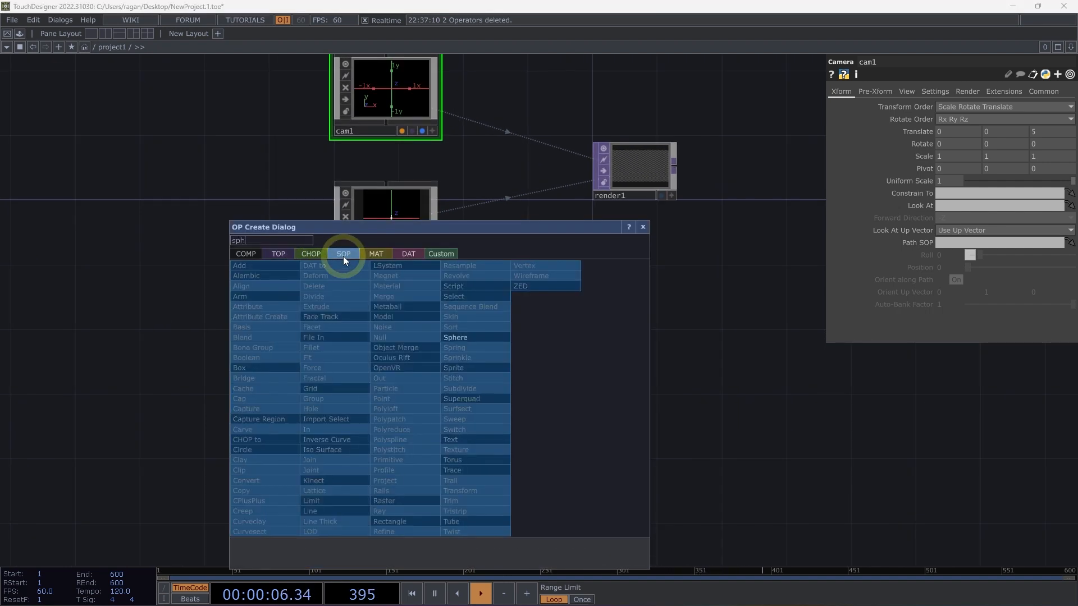
left_click(473, 339)
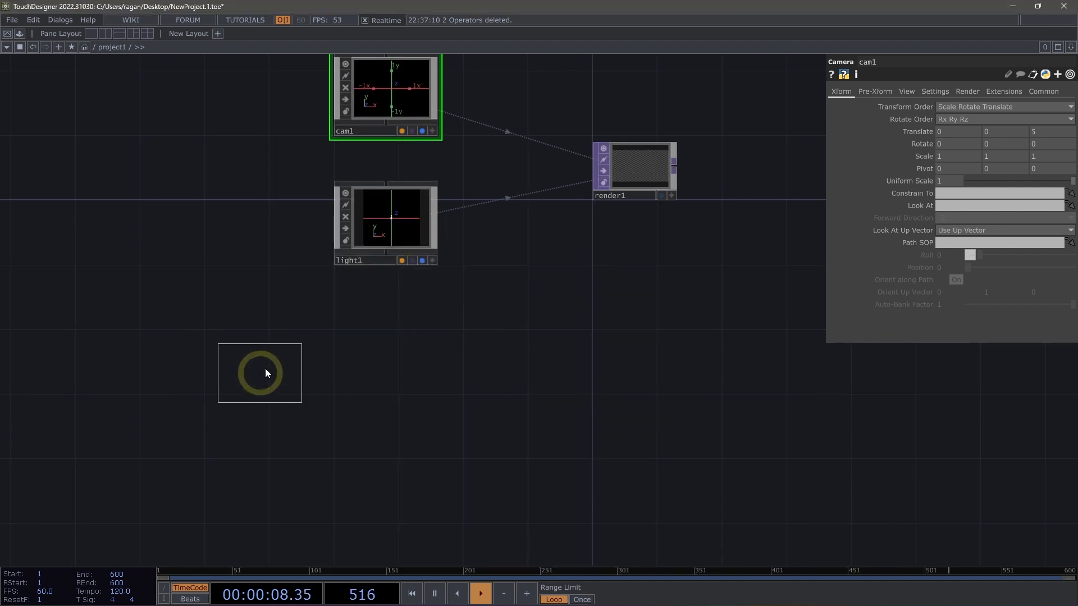
left_click(265, 369)
Add a Geometry COMP below the light, fed from the sphere's output.
left_click_drag(312, 352, 292, 359)
left_click(291, 360)
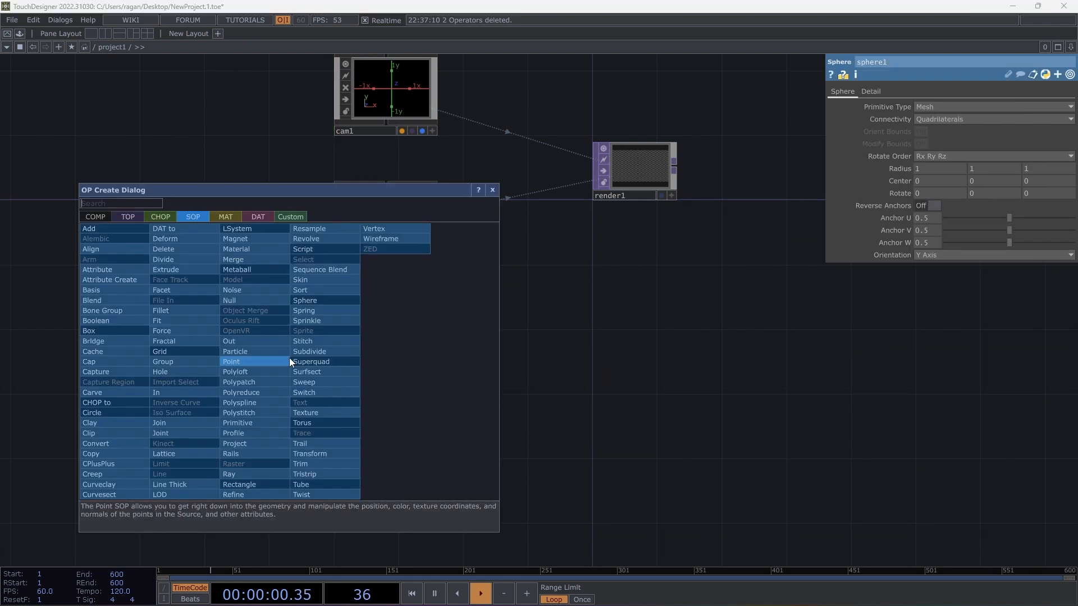
left_click(105, 218)
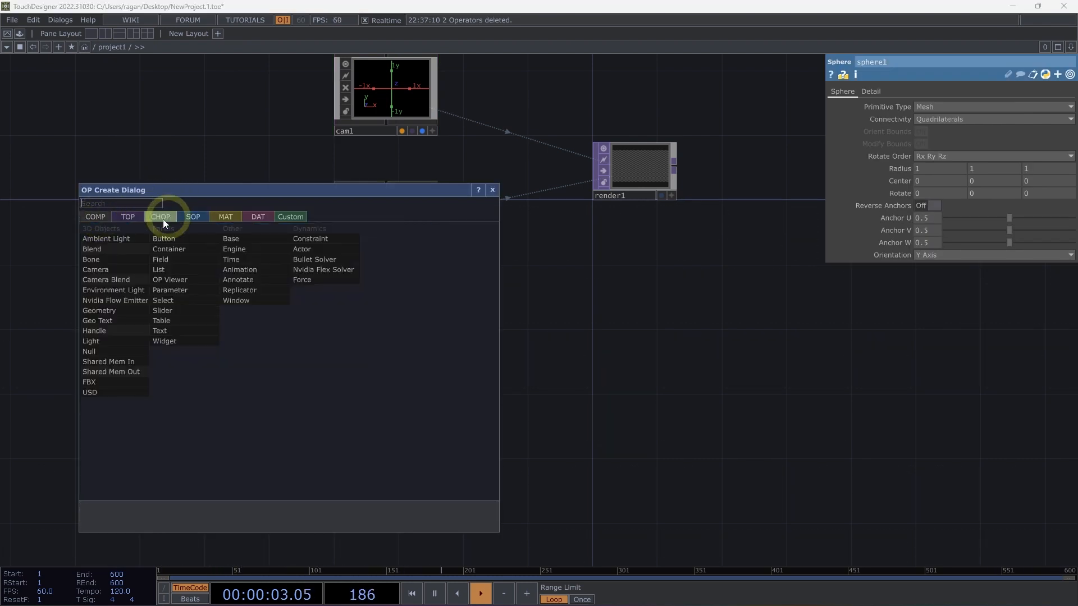
left_click(118, 312)
left_click(402, 341)
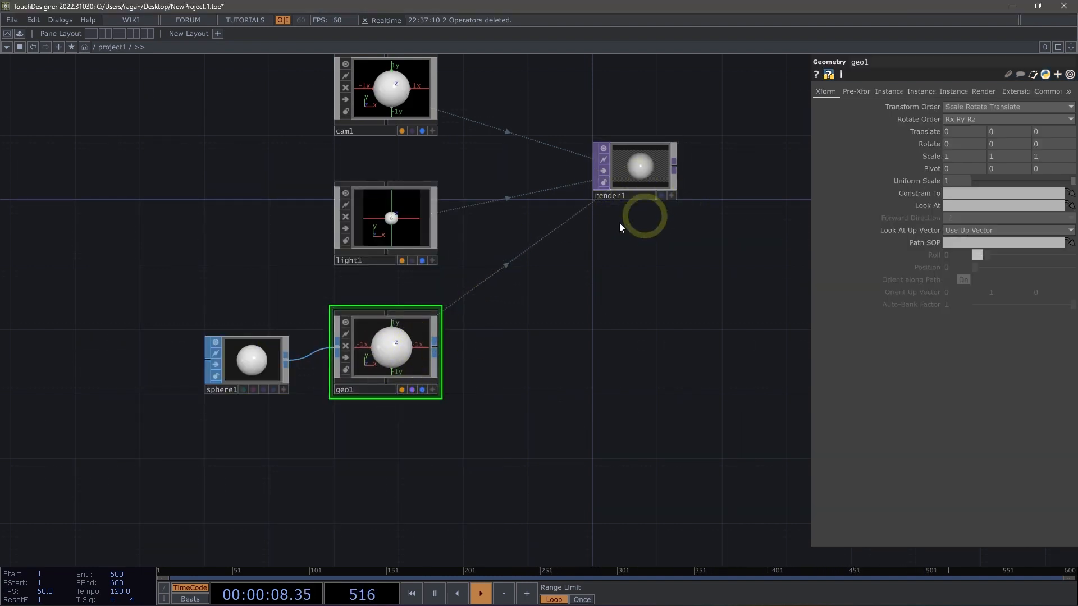
Add an LFO CHOP below the sphere and connect a Null CHOP to its output.
left_click_drag(522, 270, 516, 253)
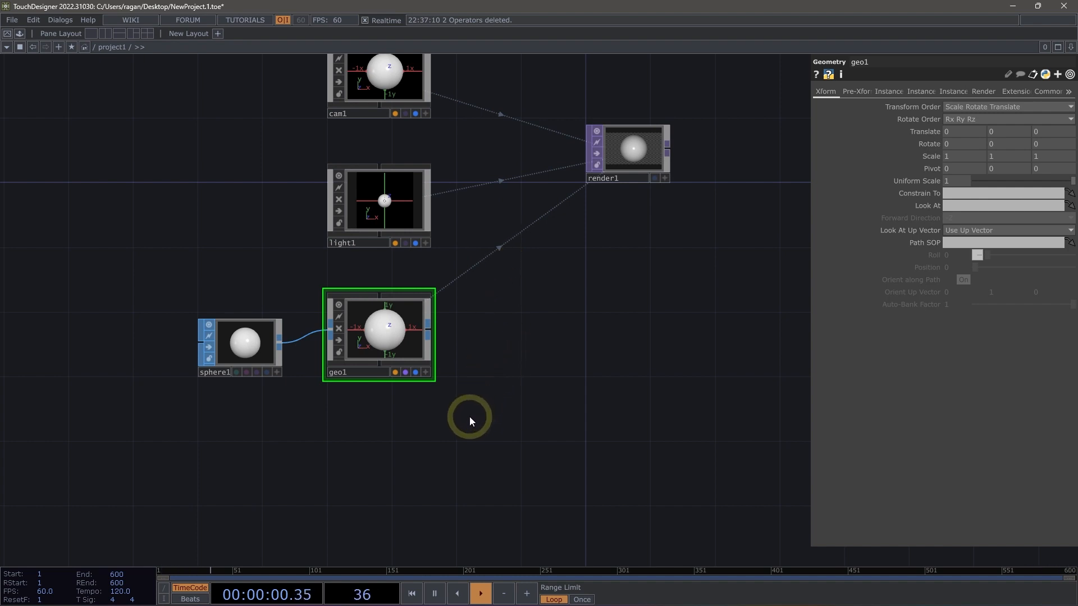
left_click_drag(470, 417, 462, 402)
left_click_drag(441, 444, 445, 415)
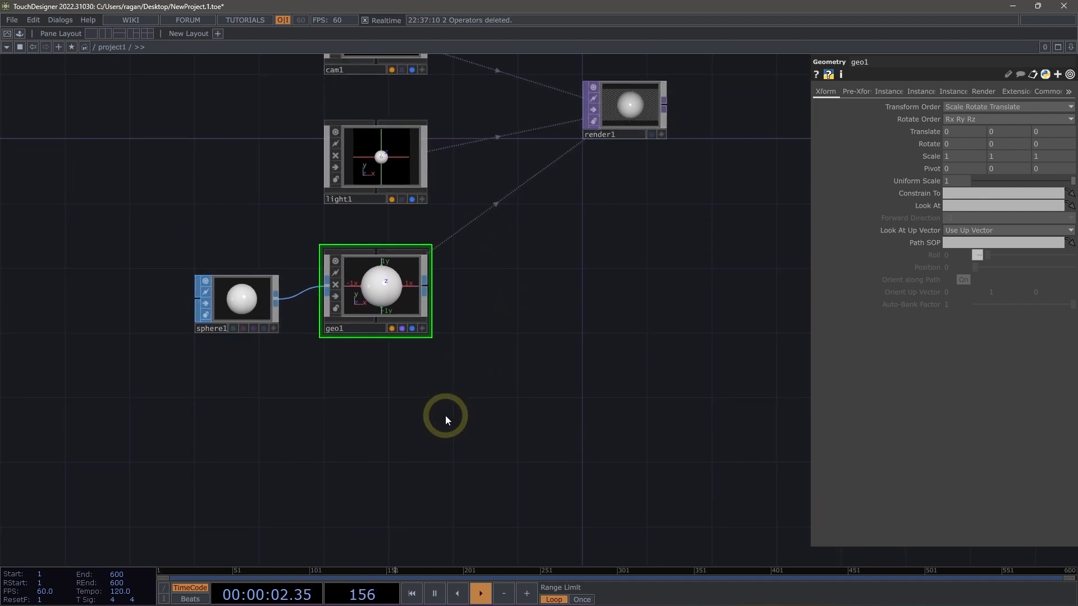
key("Tab")
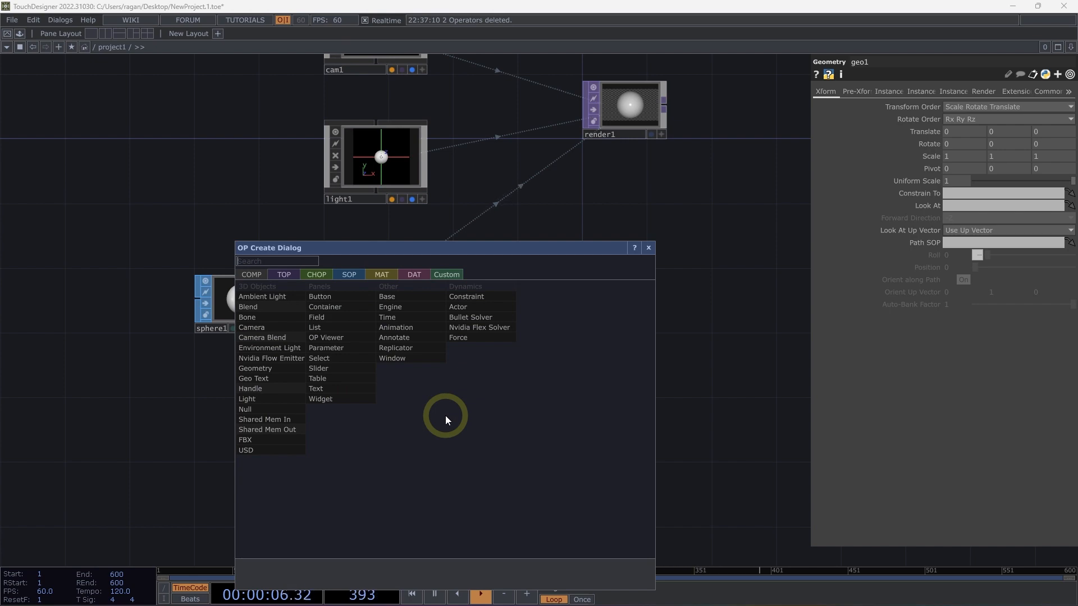
key("Tab")
key("Tab")
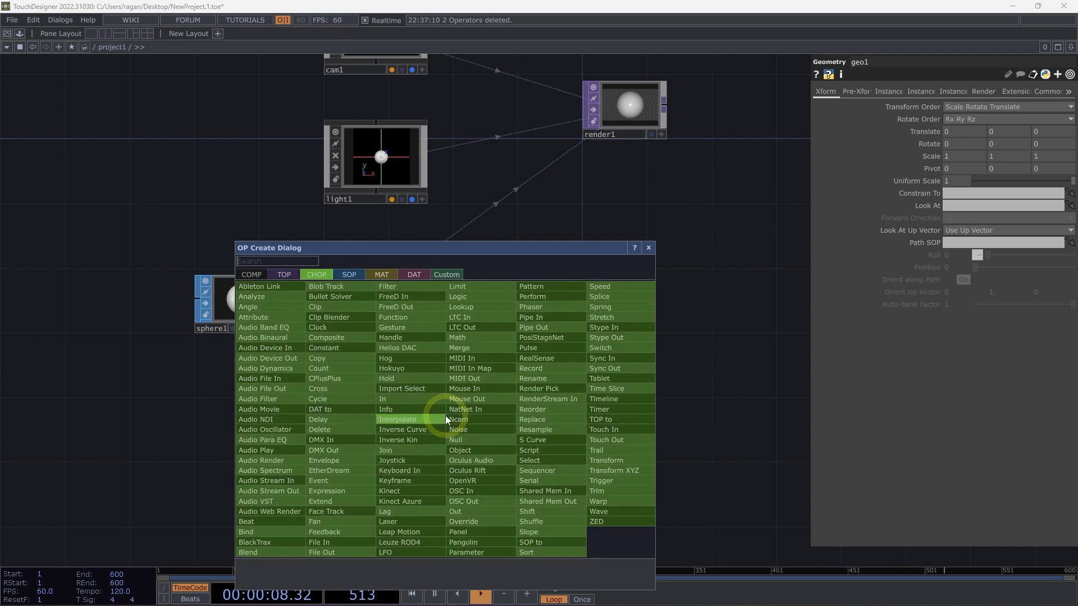
type("lfo")
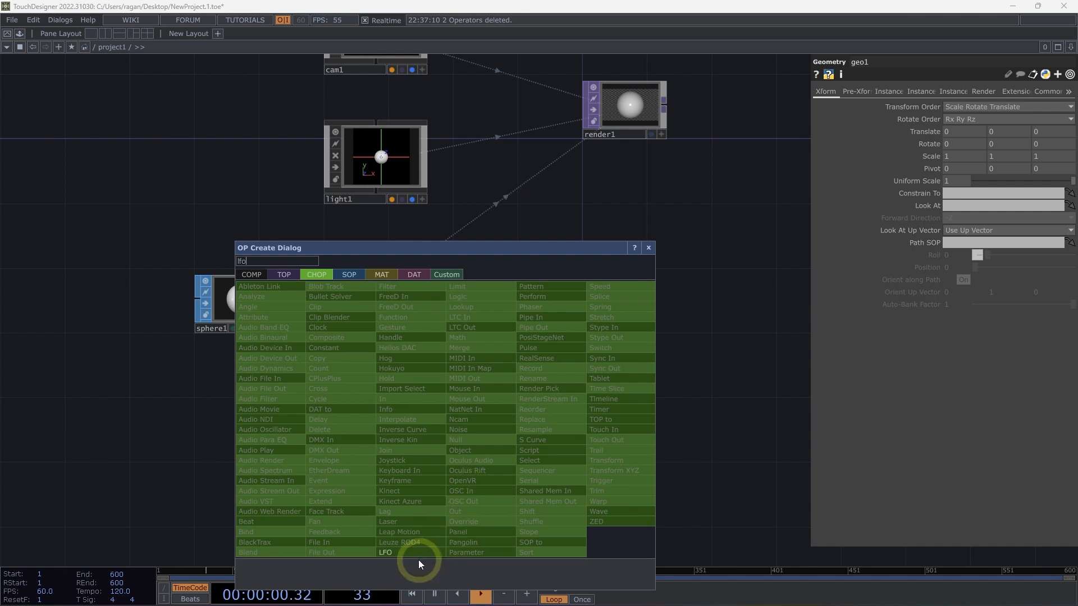
left_click(413, 553)
left_click(232, 428)
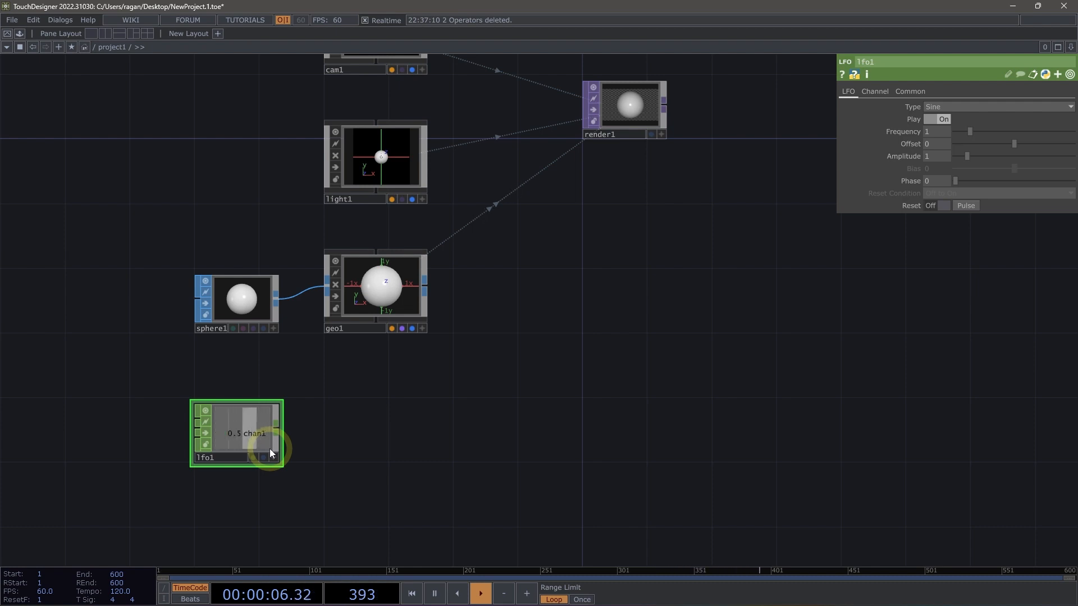
left_click(388, 430)
left_click_drag(382, 427, 362, 435)
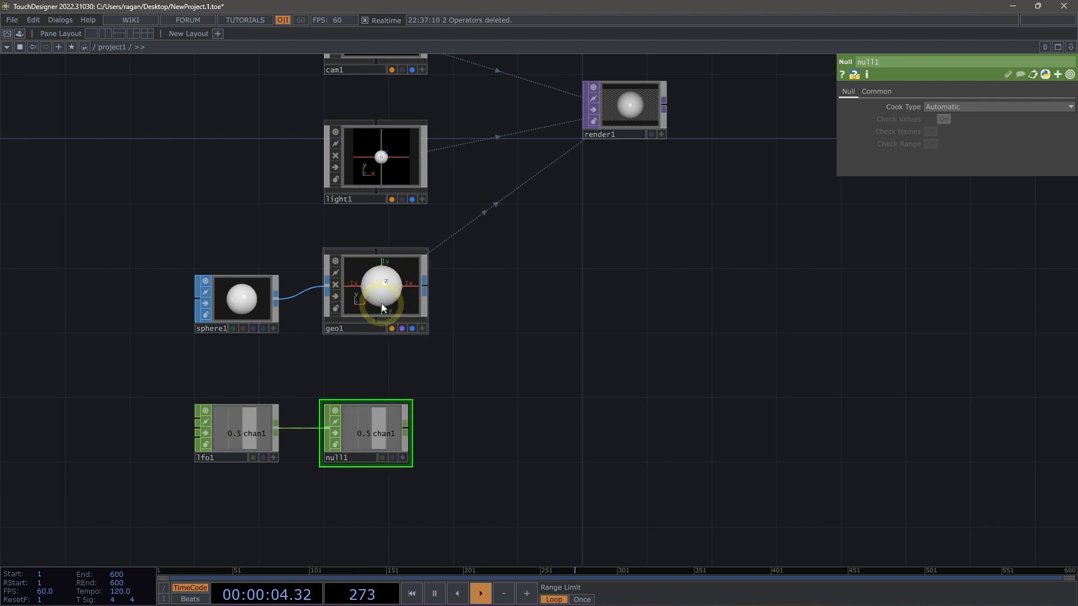
Drive the X Translate of geo1 with the chan1 channel of null1.
scroll(381, 303, "up", 2)
left_click_drag(407, 390, 418, 383)
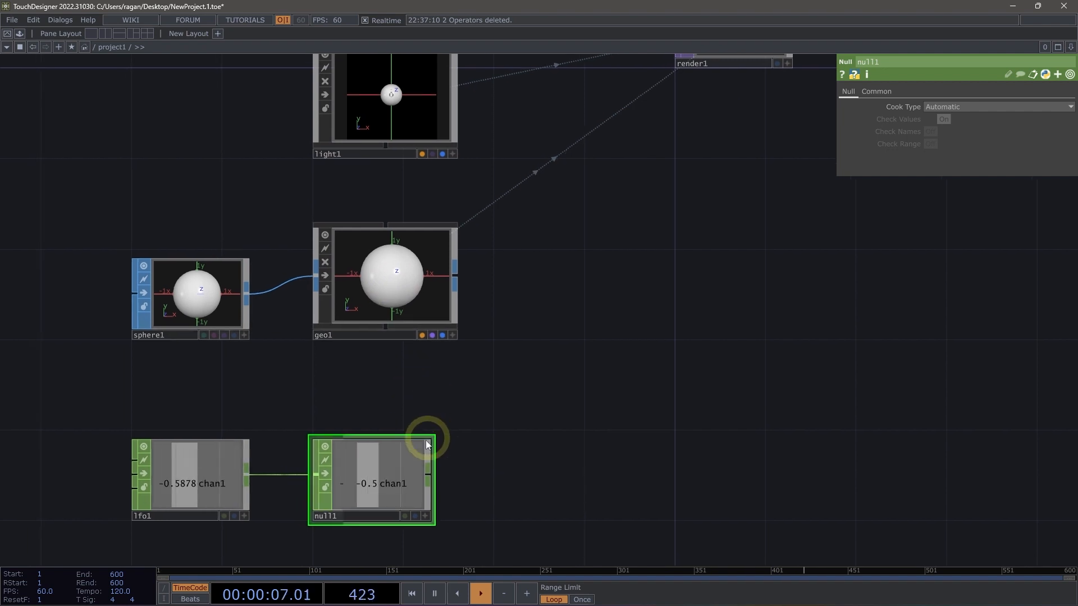
left_click(405, 287)
left_click_drag(402, 401, 528, 380)
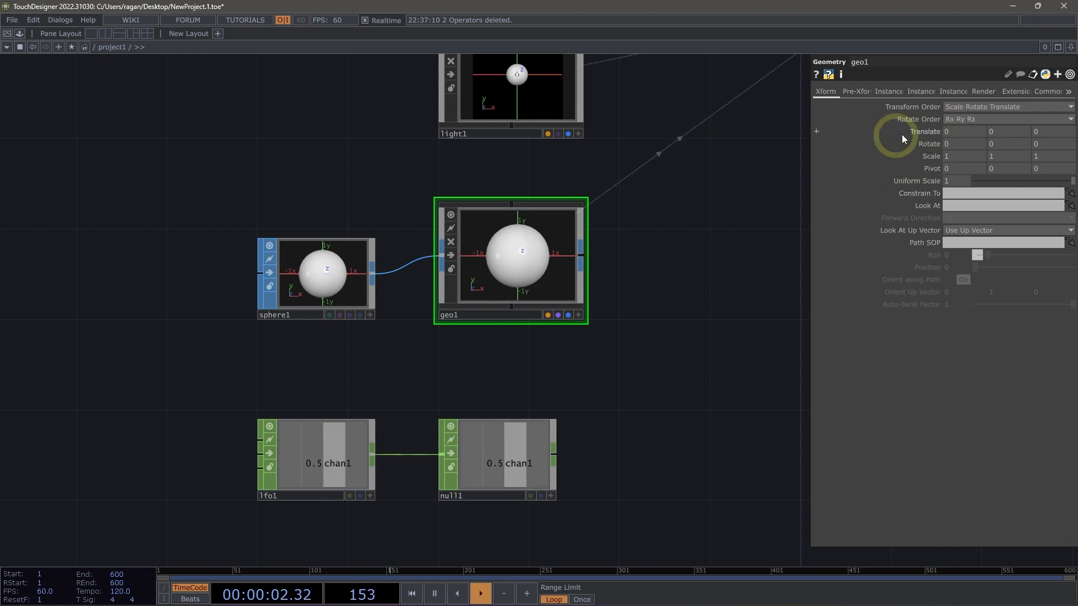
left_click(552, 497)
left_click_drag(513, 464, 963, 131)
left_click(972, 129)
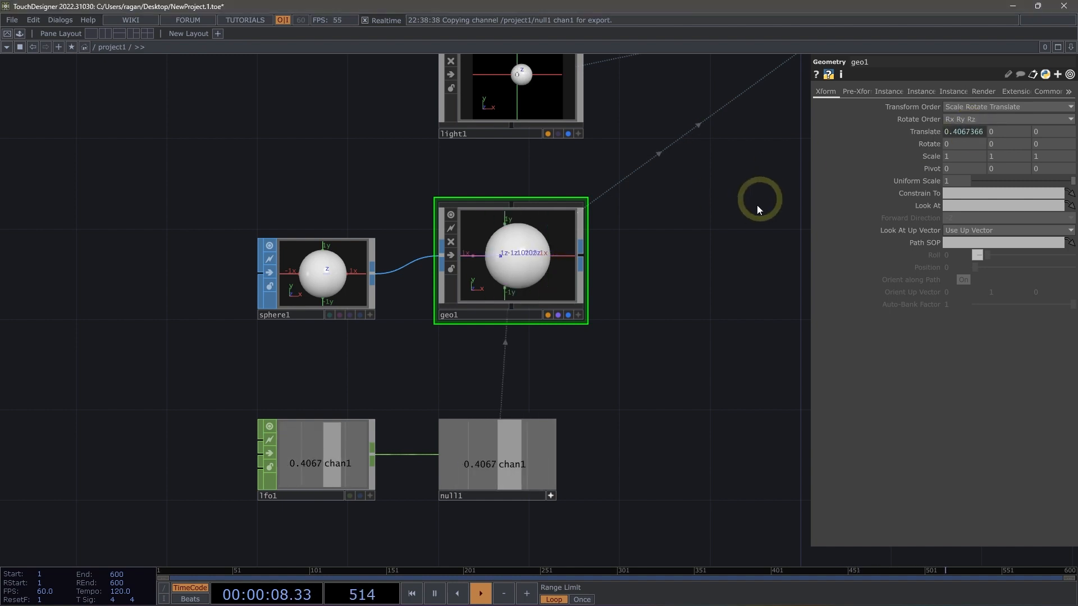
Set the LFO's frequency to 0.1.
left_click_drag(757, 205, 560, 225)
scroll(561, 223, "down", 5)
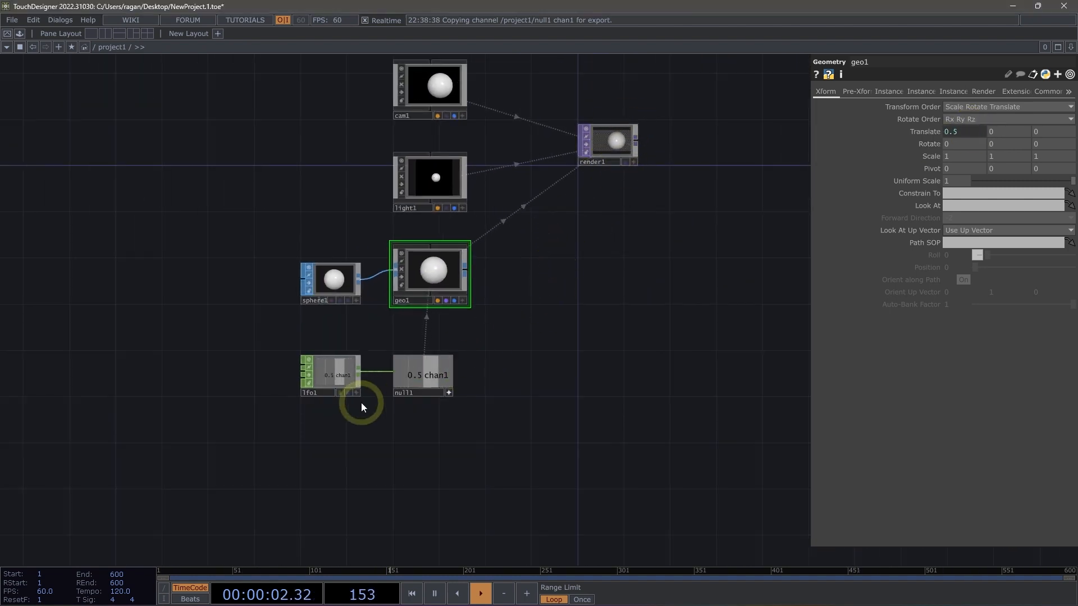
left_click(339, 382)
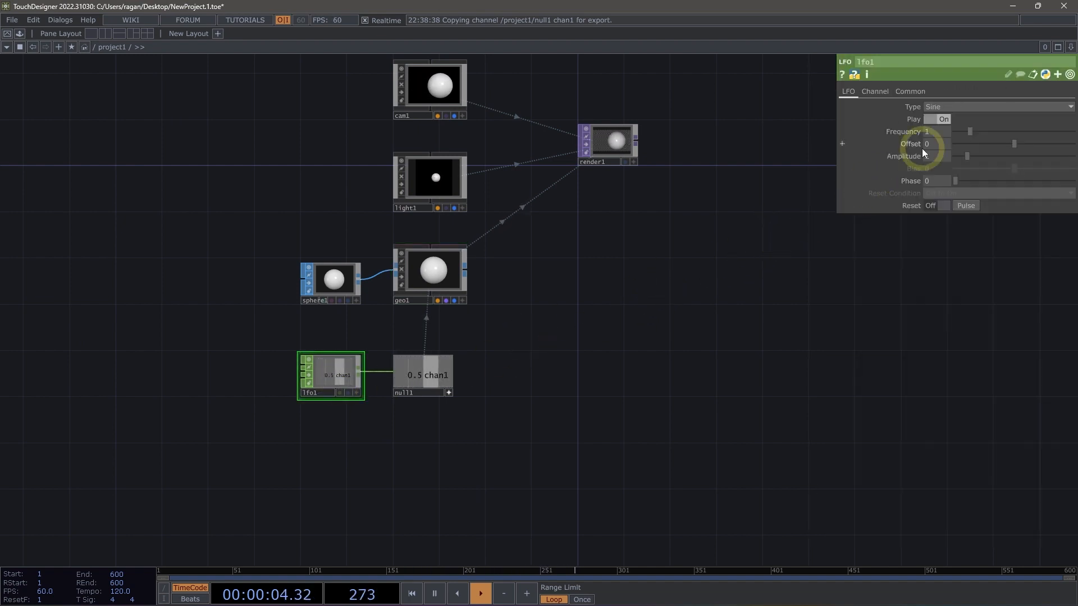
left_click_drag(939, 131, 890, 200)
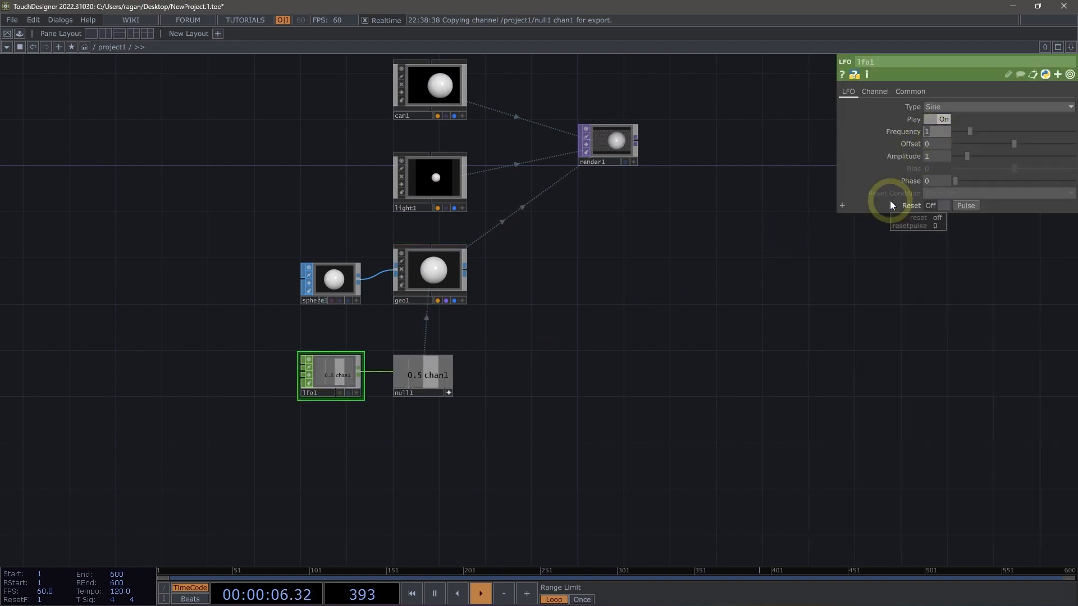
type(".1")
key("Return")
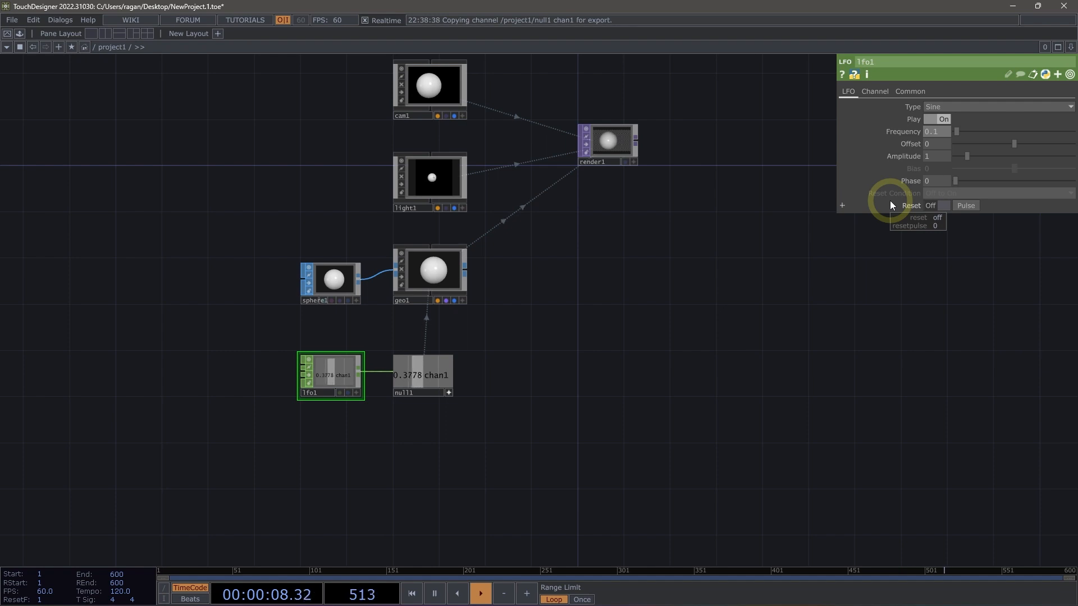
Move the sphere farther left and insert a Transform SOP between it and the geometry.
scroll(608, 228, "up", 5)
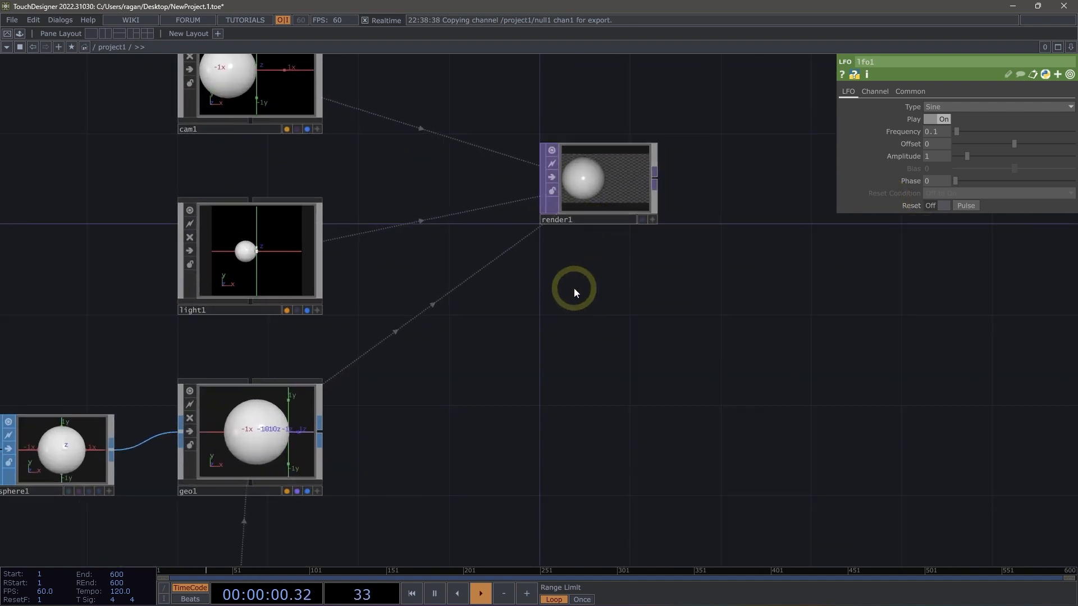
left_click_drag(570, 288, 683, 253)
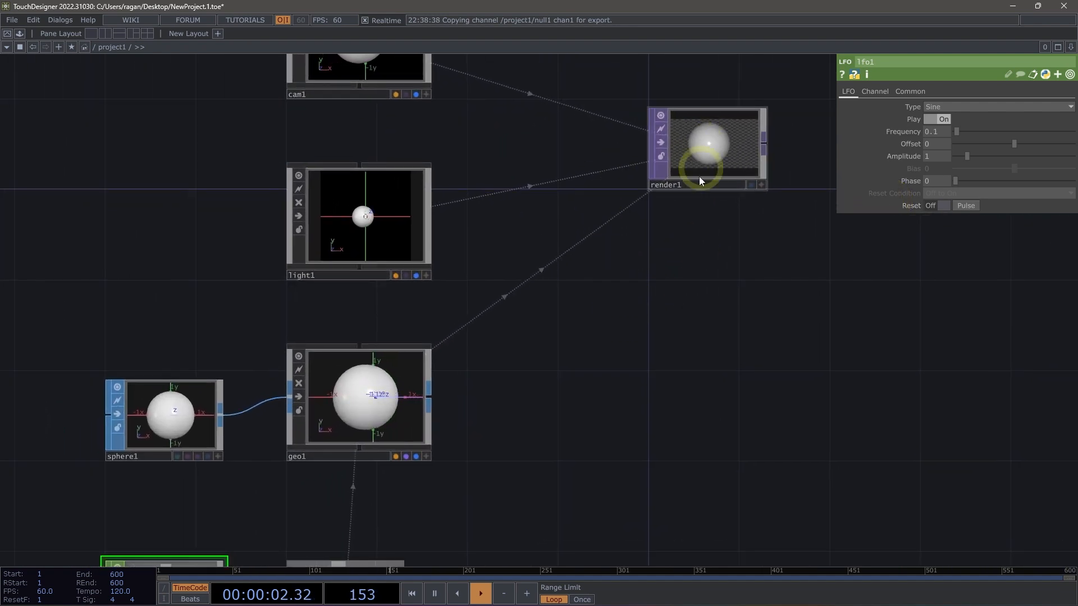
left_click_drag(570, 253, 604, 239)
scroll(604, 239, "down", 3)
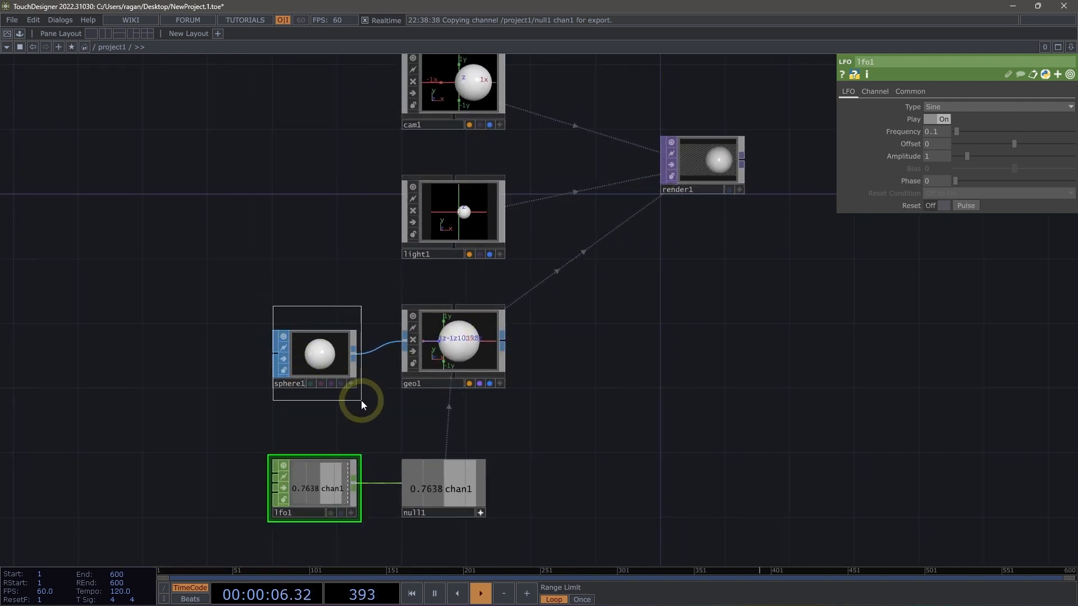
left_click(345, 372)
left_click_drag(346, 372, 198, 368)
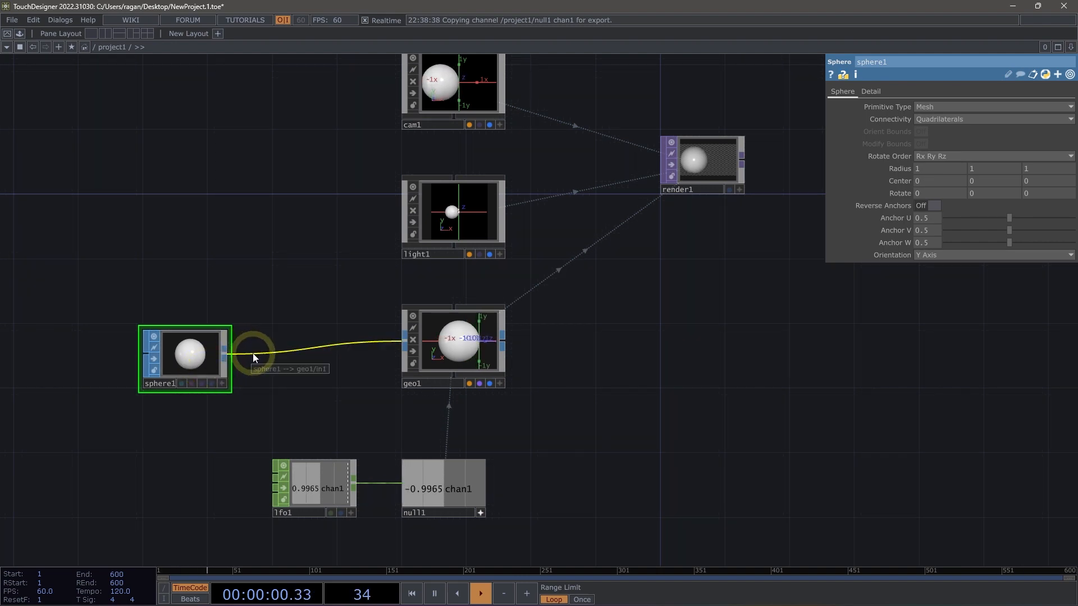
right_click(300, 349)
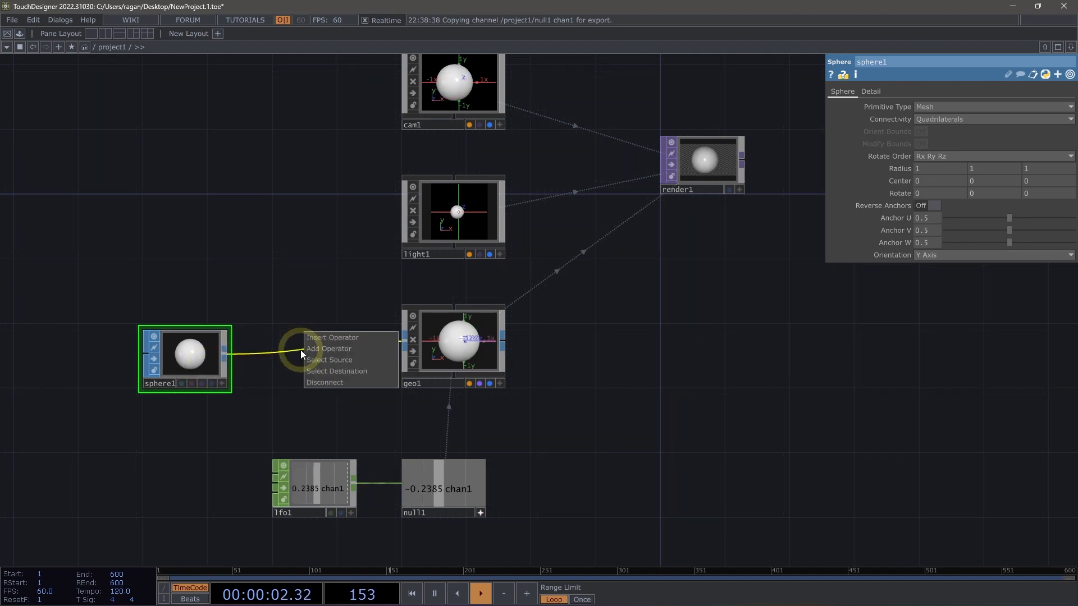
left_click(326, 341)
type("tra")
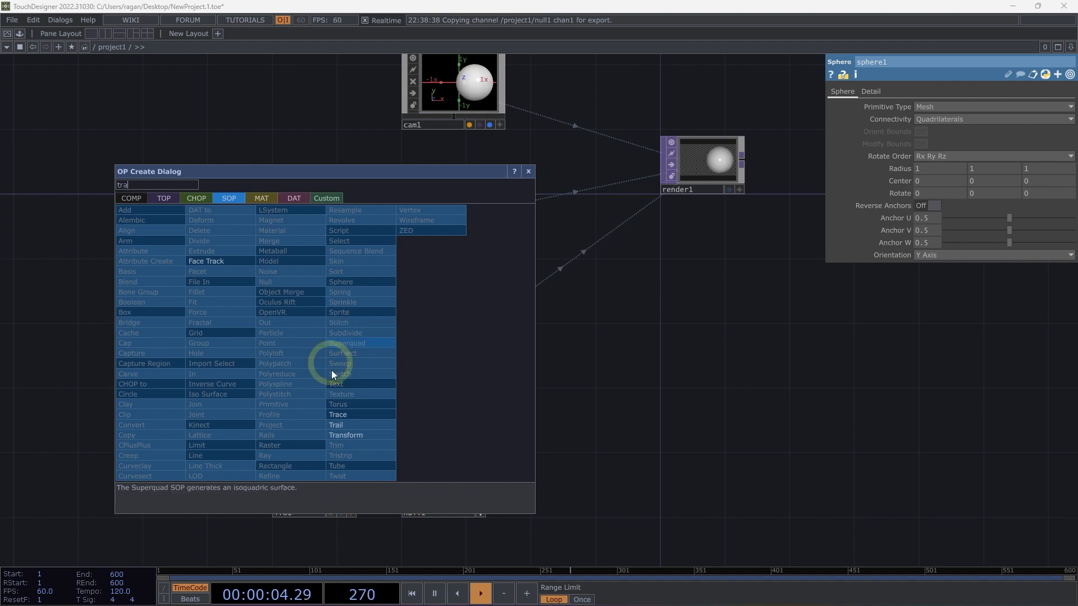
left_click(357, 437)
left_click(332, 369)
Set the Transform SOP's uniform scale to 0.1.
scroll(323, 367, "up", 5)
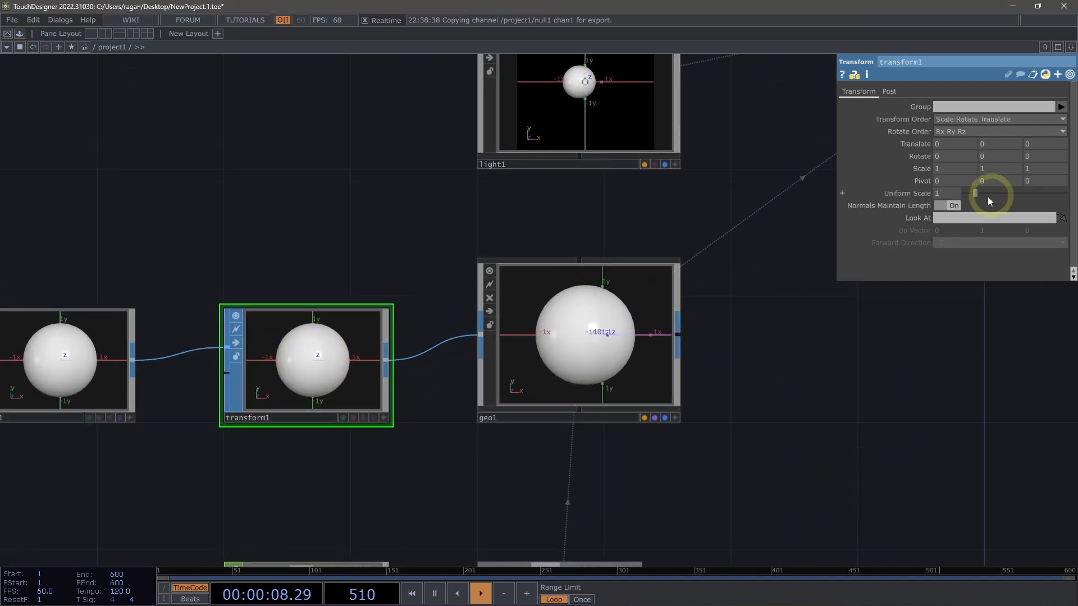
left_click_drag(974, 194, 966, 195)
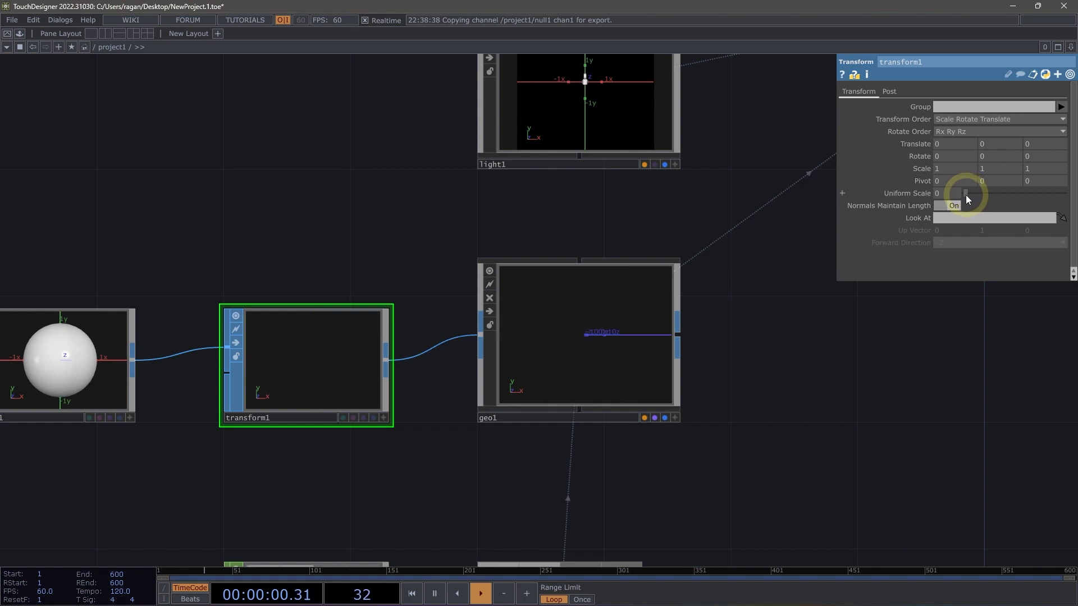
type("0.1")
key("Return")
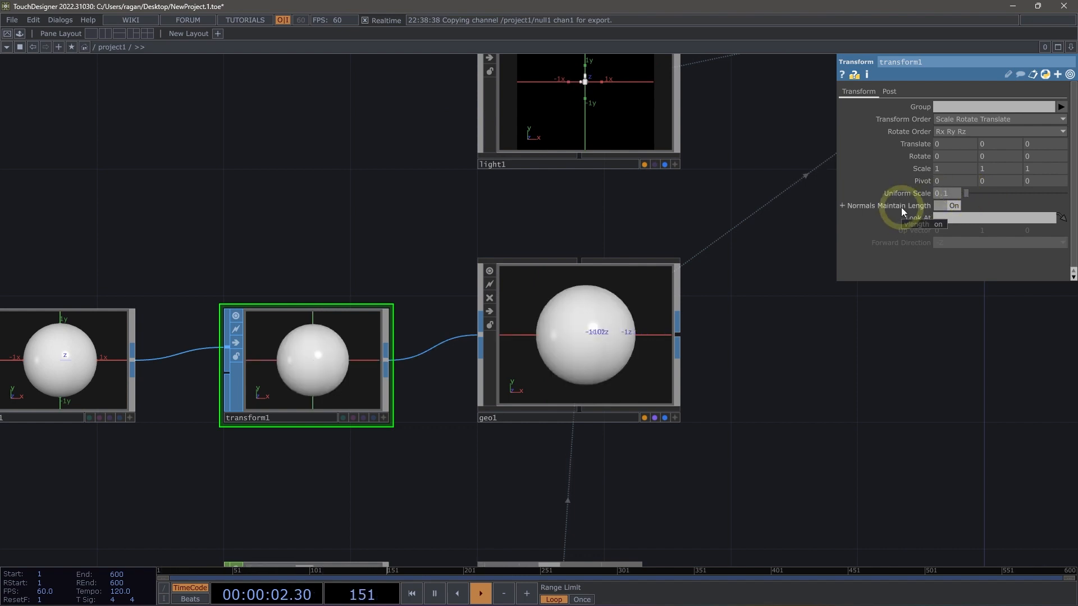
scroll(760, 216, "down", 5)
left_click_drag(730, 215, 569, 199)
scroll(596, 251, "up", 3)
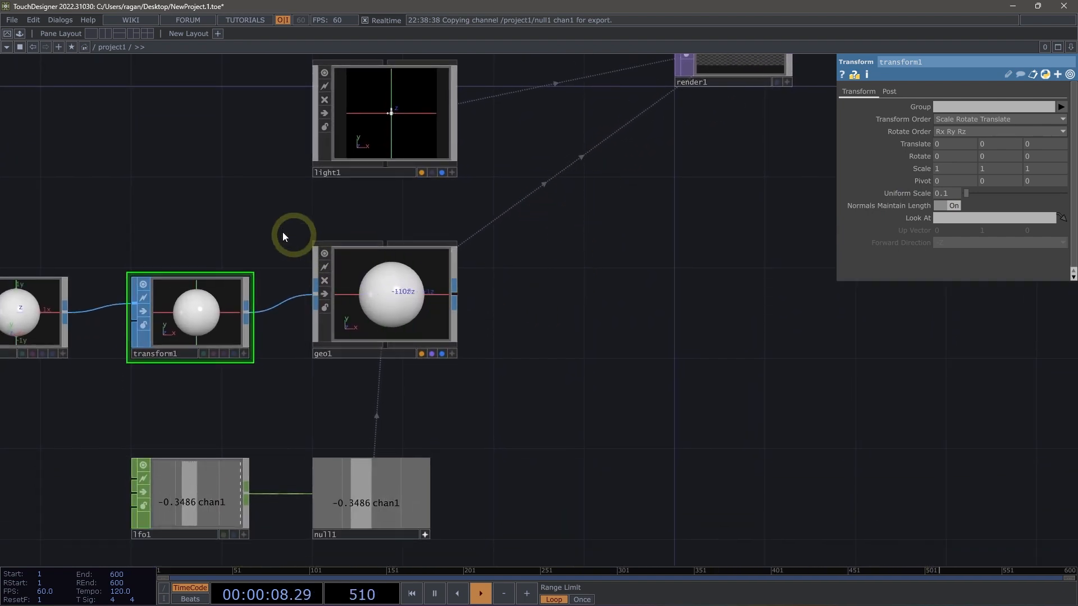
Cut the op('null1')['chan1'] expression out of geo1's X Translate.
scroll(314, 242, "down", 3)
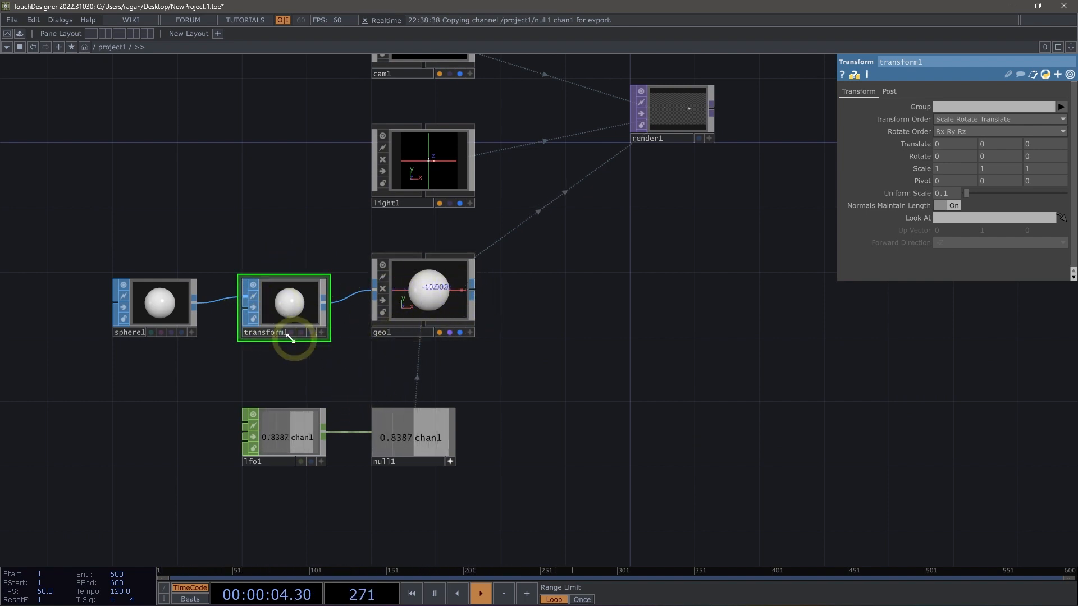
left_click_drag(108, 243, 355, 357)
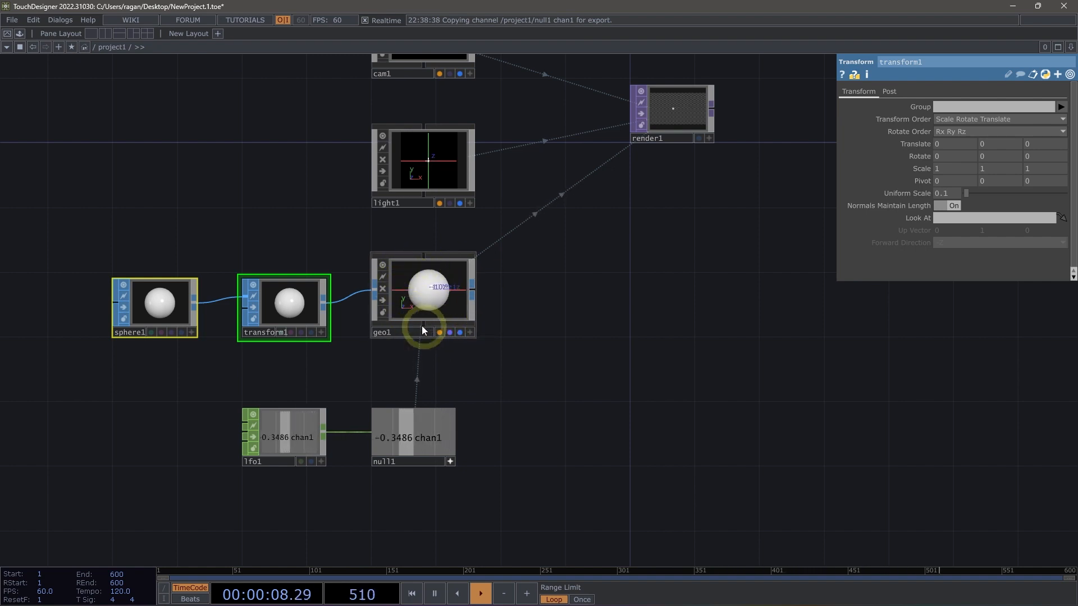
left_click(430, 304)
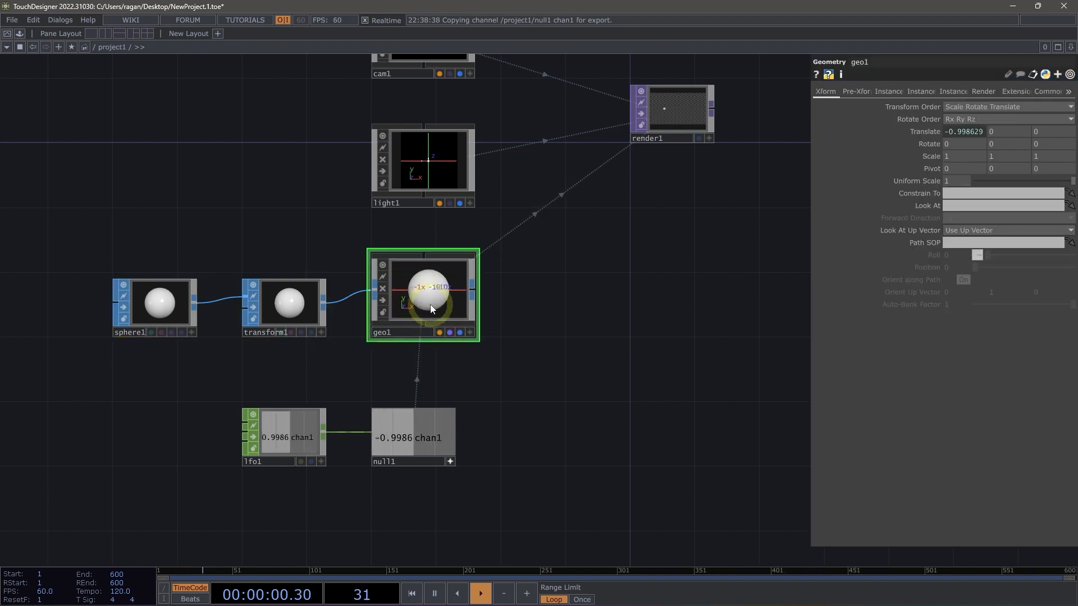
left_click(925, 135)
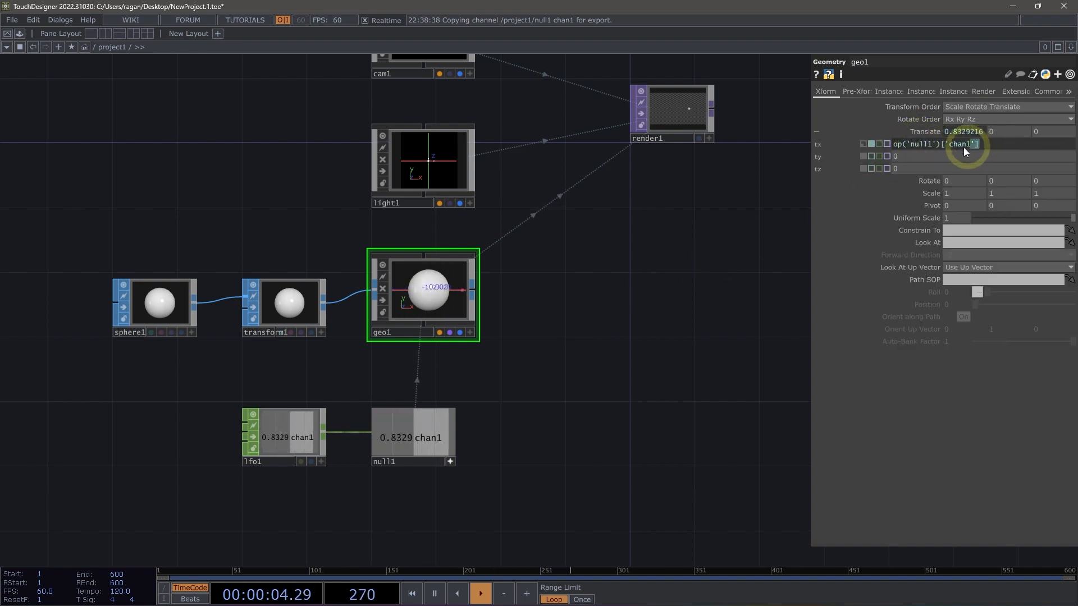
left_click_drag(963, 147, 883, 150)
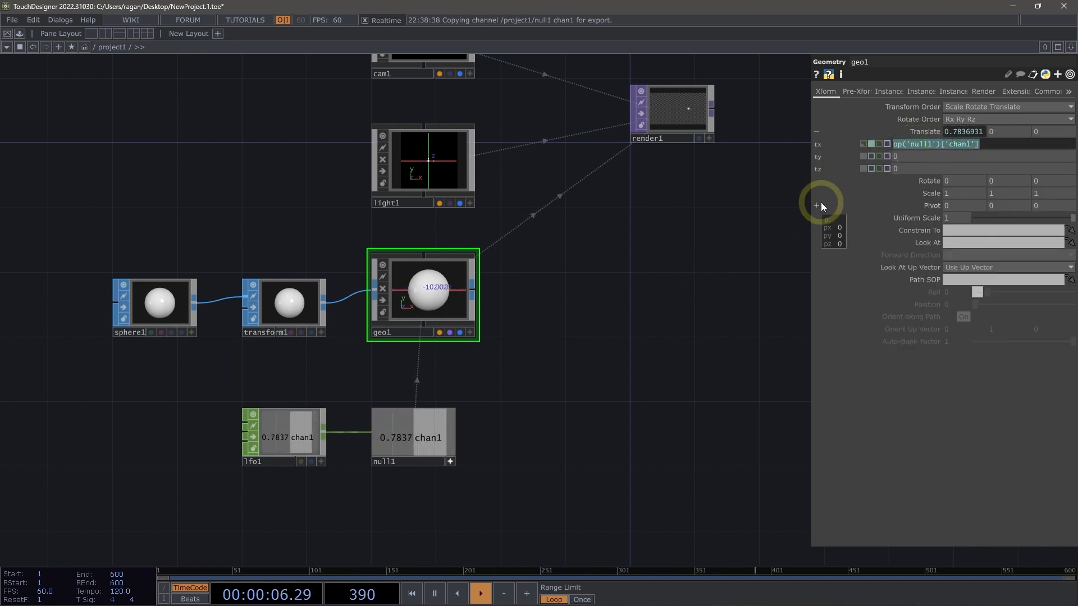
key("BackSpace")
key("Return")
Paste the op('null1')['chan1'] expression into transform1's X Translate and delete the accidentally pasted light.
left_click(290, 314)
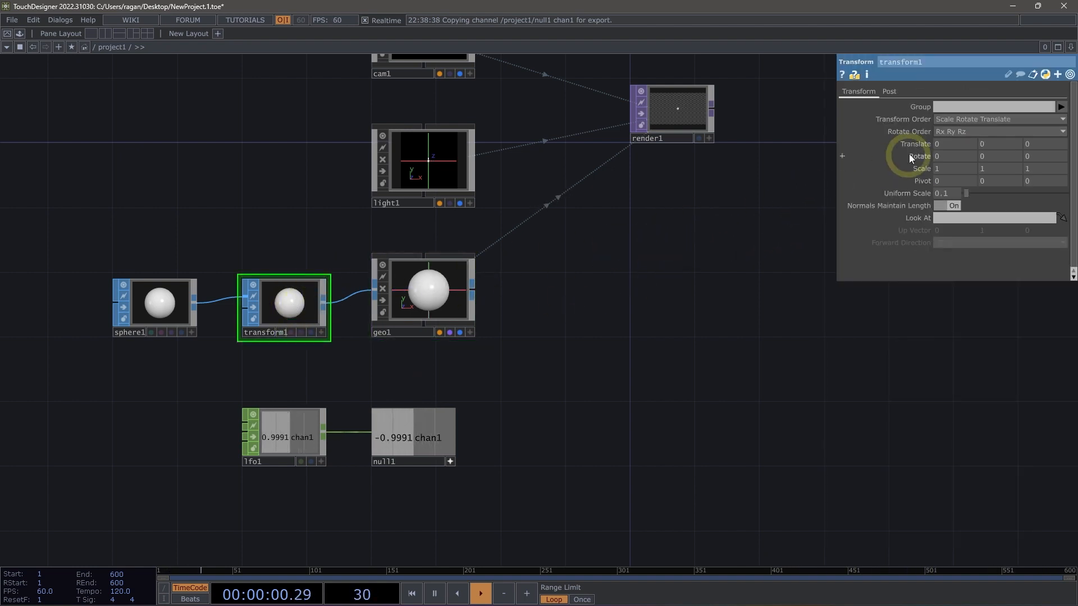
key("ctrl+v")
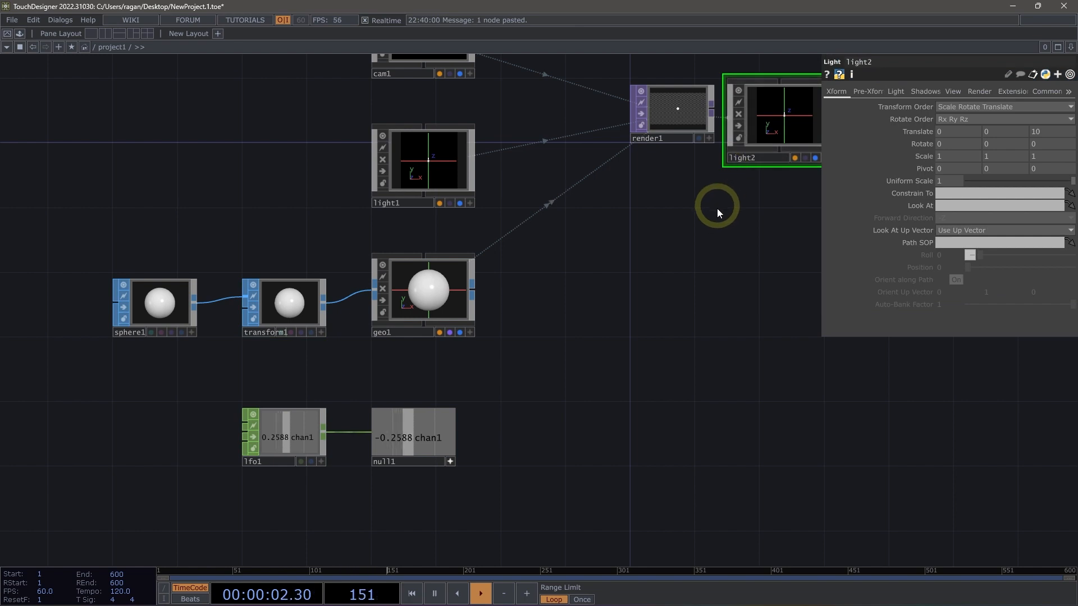
key("Delete")
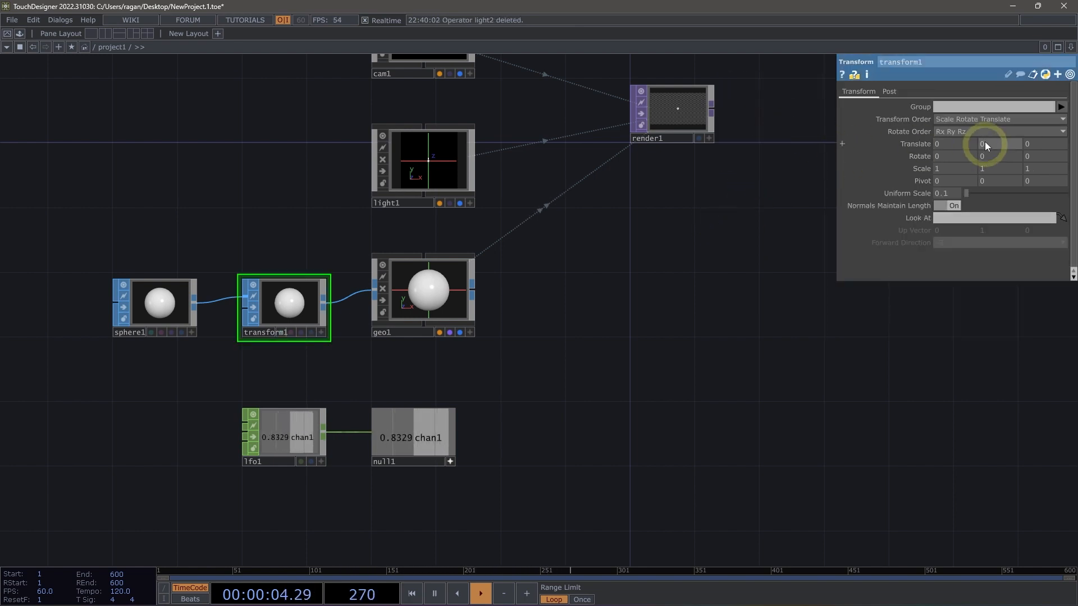
key("ctrl+z")
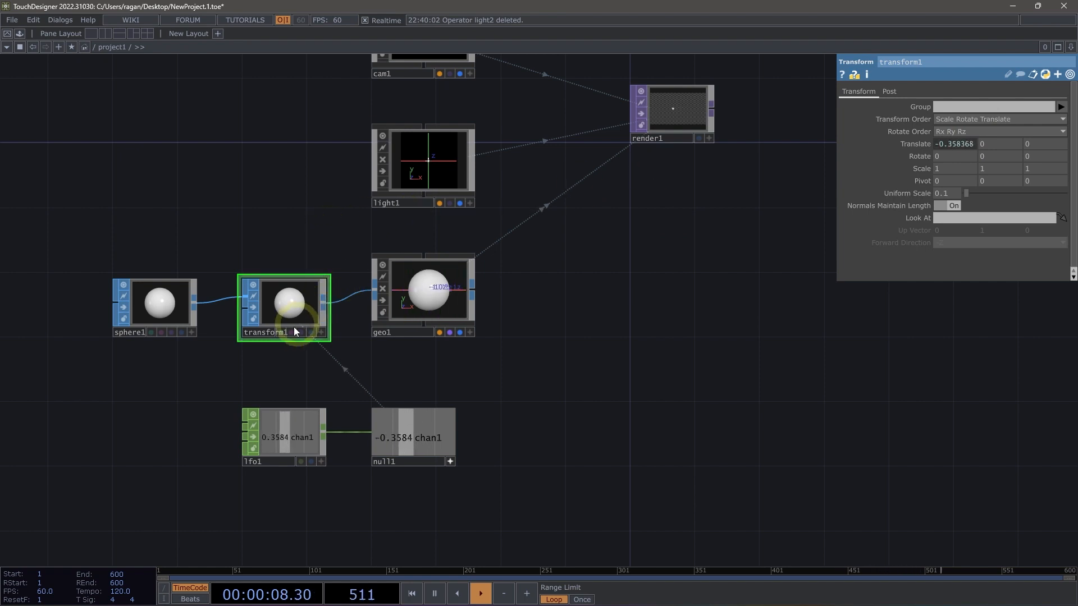
Inspect transform1's operator info, including its cook times and point data, and select geo1 for comparison.
middle_click(284, 309)
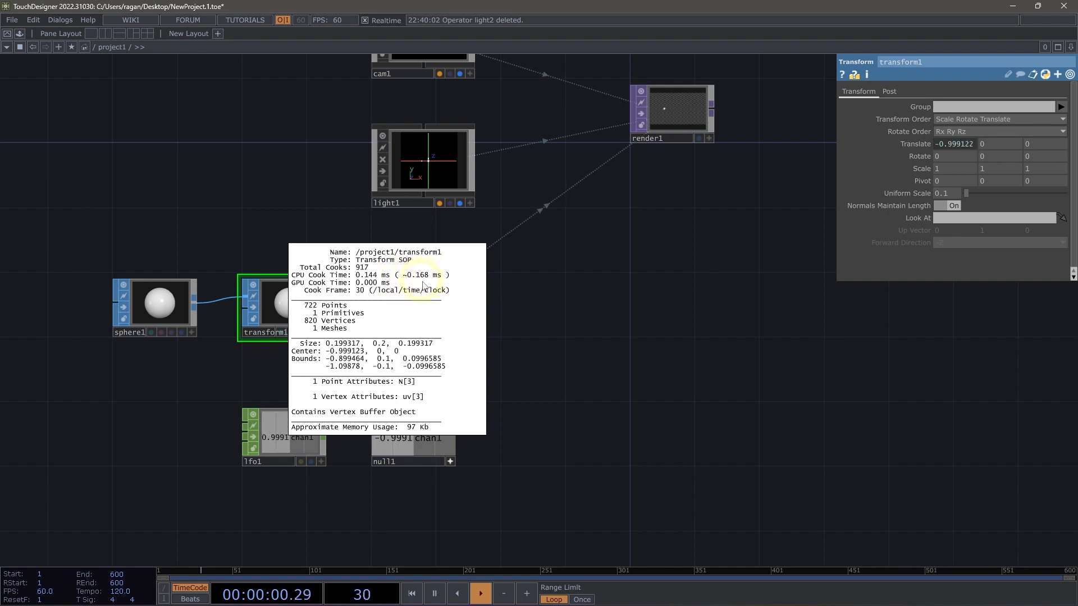
left_click(537, 287)
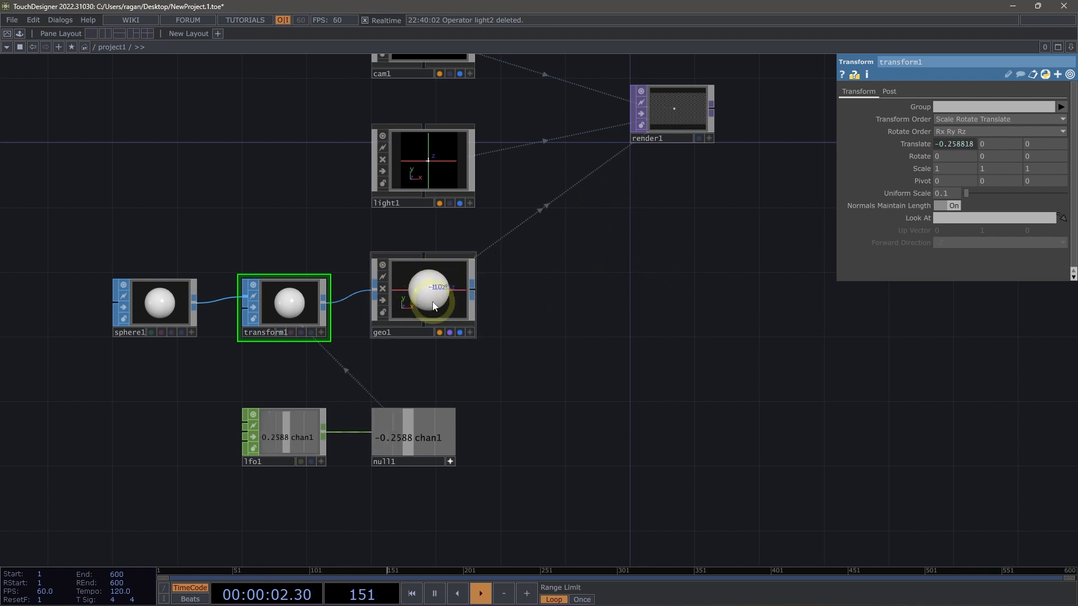
left_click(436, 278)
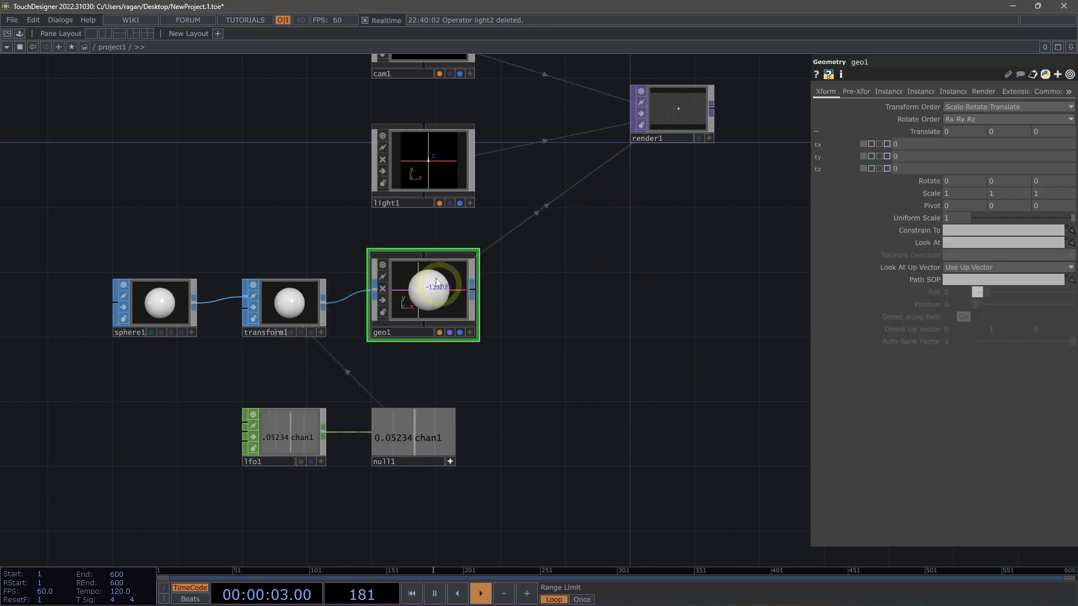
Move the op('null1')['chan1'] expression from transform1's X Translate back to geo1's X Translate.
left_click(296, 317)
left_click(911, 144)
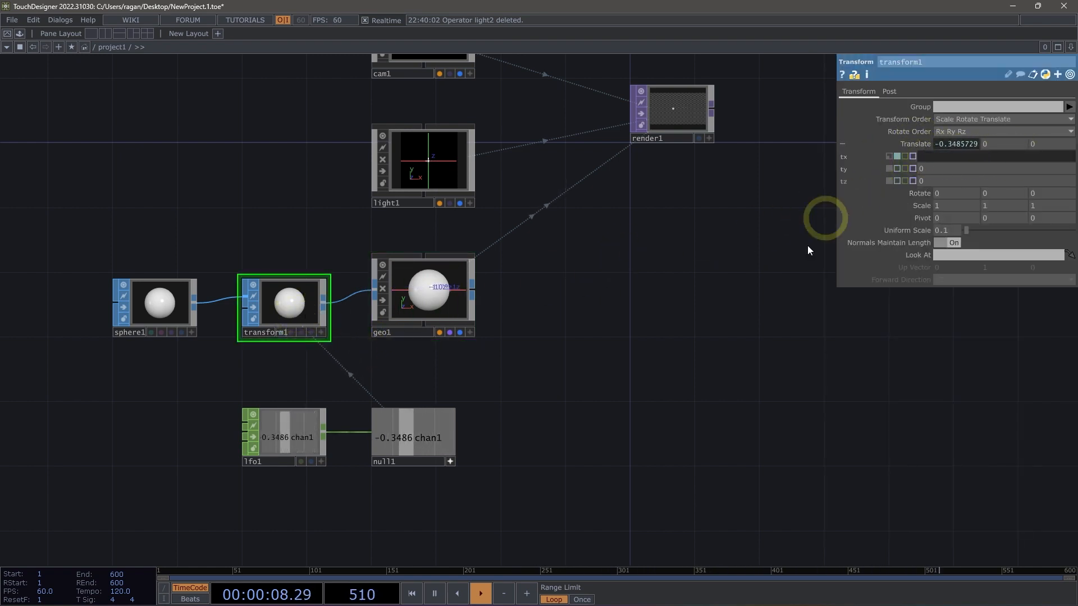
left_click(426, 295)
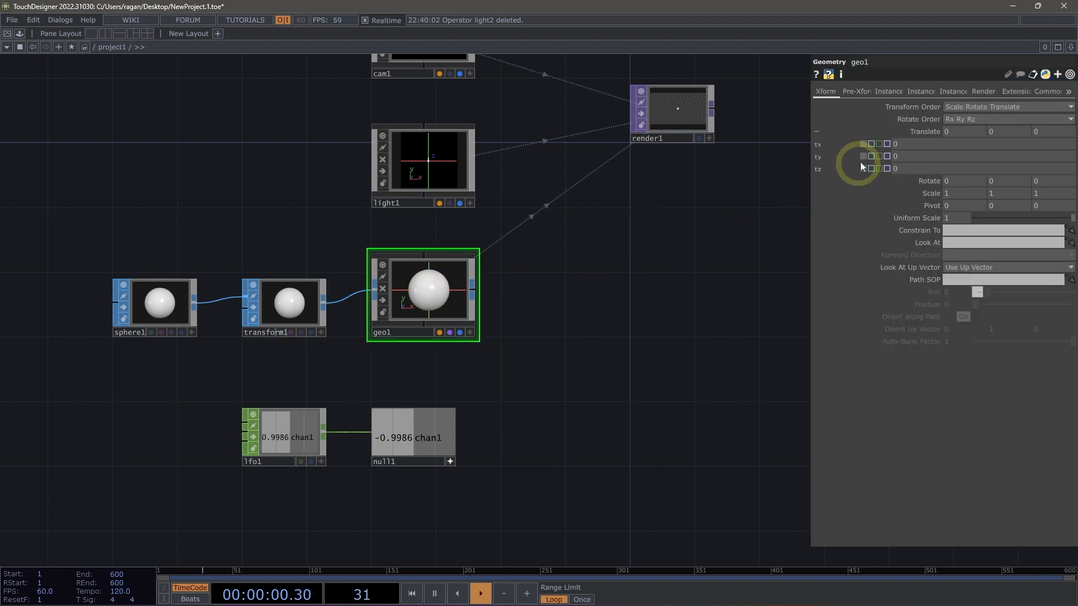
left_click_drag(688, 232, 609, 286)
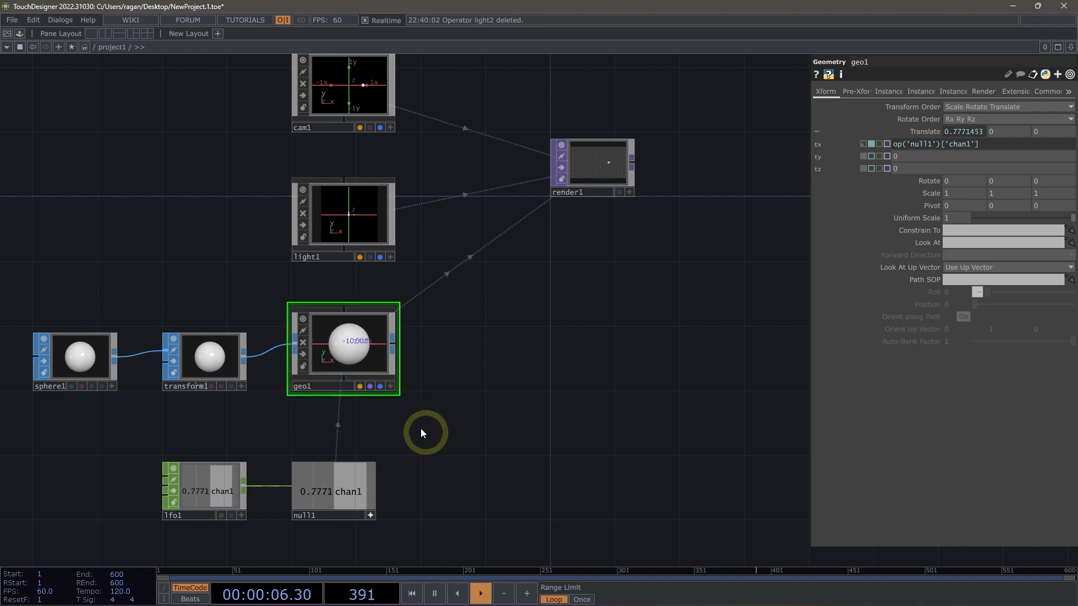
Turn off the active viewer mode of the null1 CHOP.
left_click(370, 515)
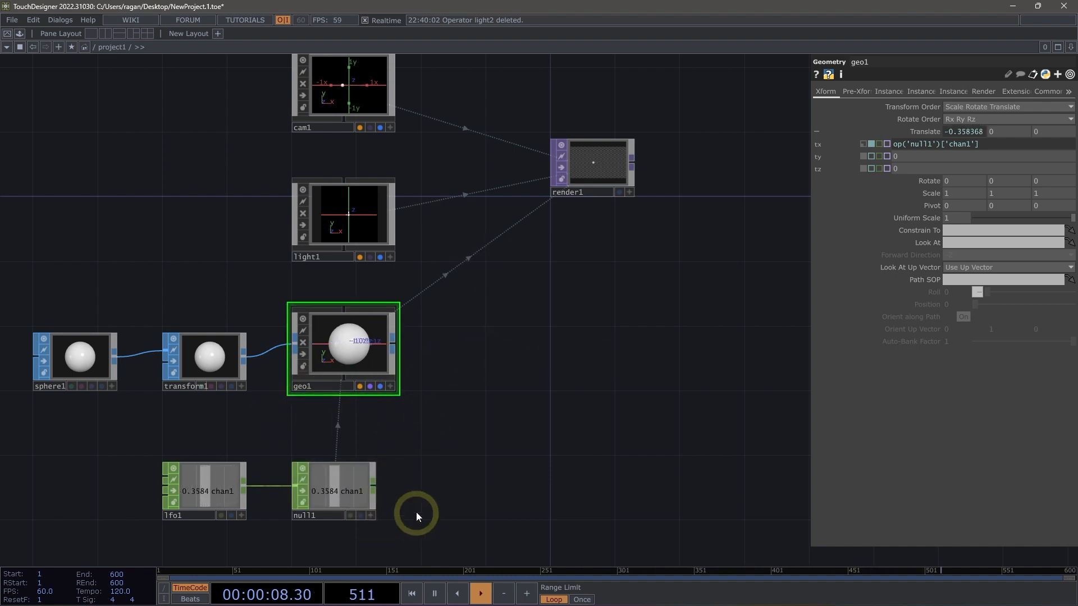
left_click_drag(416, 512, 417, 457)
left_click_drag(458, 409, 460, 397)
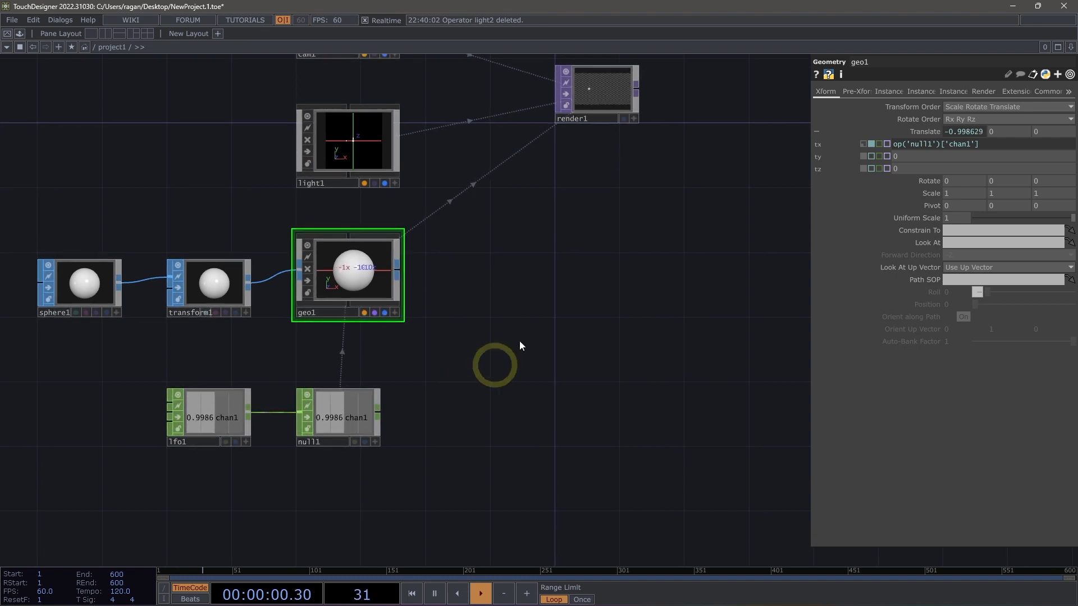
Set transform1's uniform scale to 0.25.
left_click(218, 285)
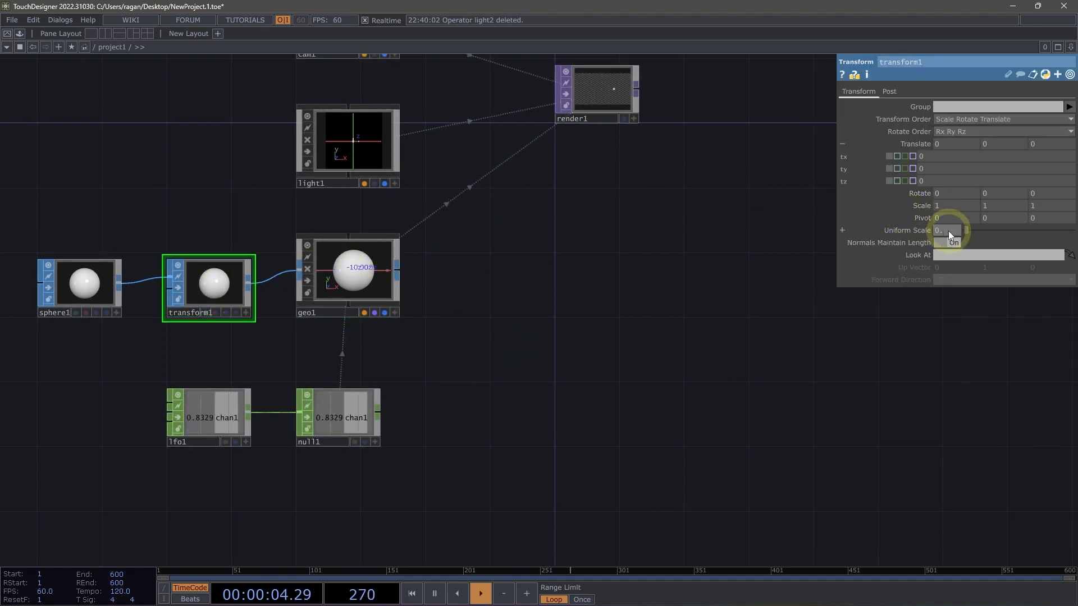
left_click(644, 304)
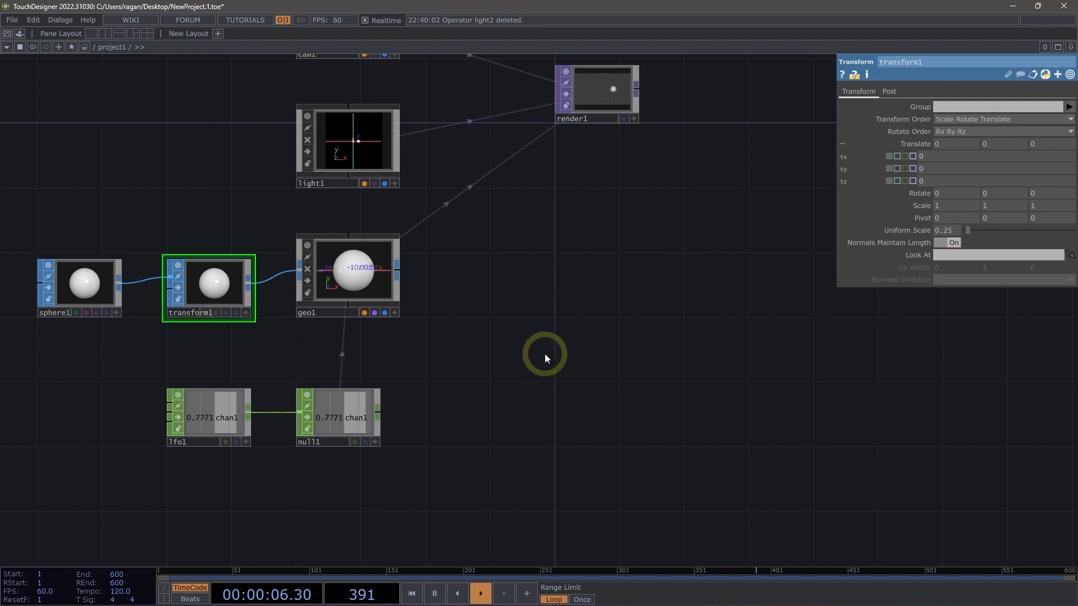
Add a Box SOP and place it below the existing network, in line with sphere1.
key("Tab")
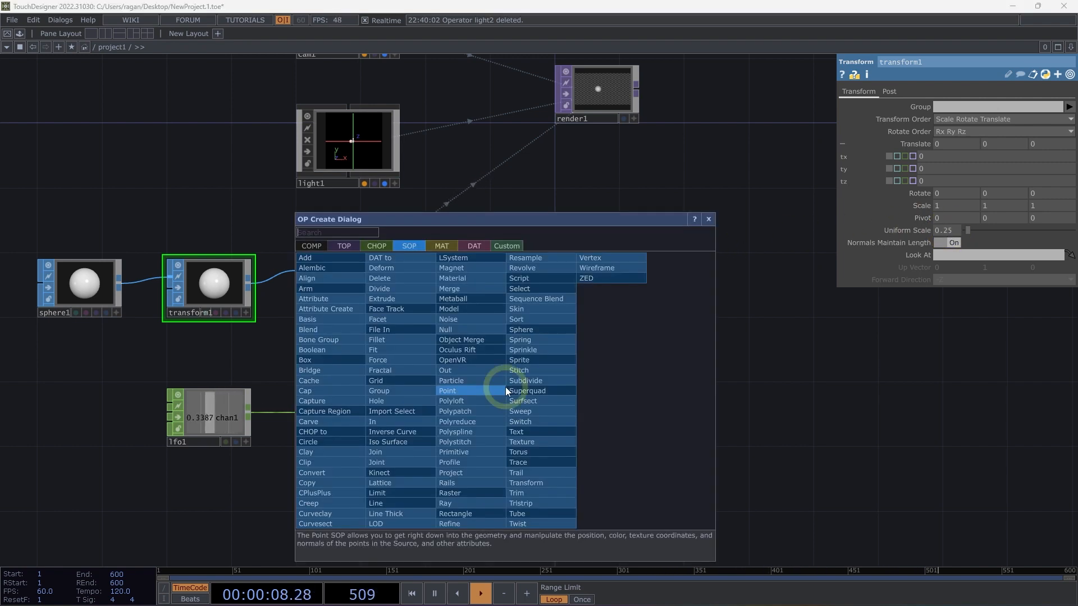
type("box")
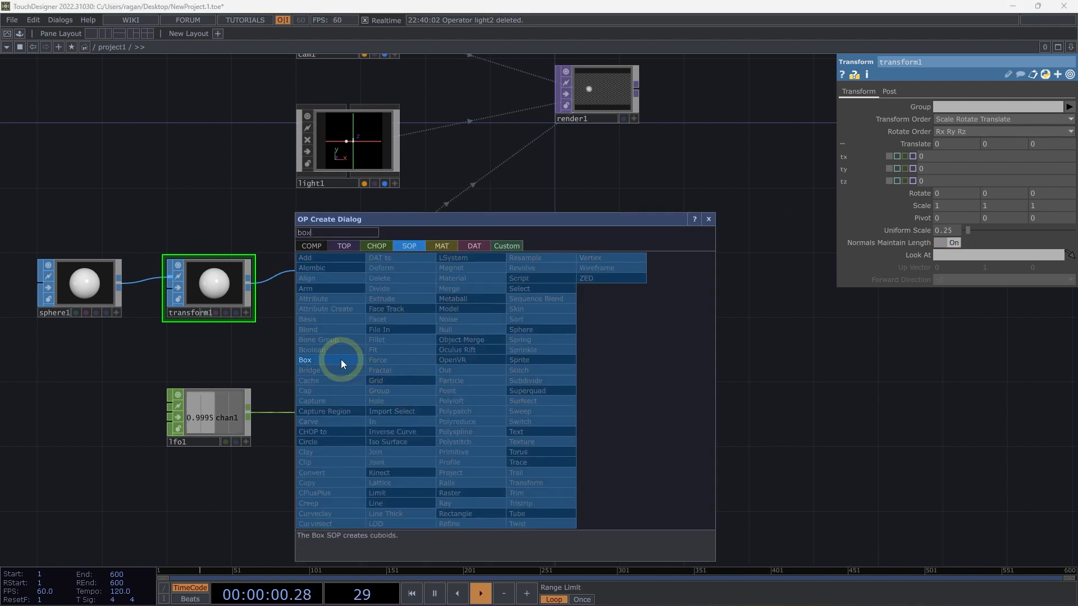
left_click(341, 360)
left_click(577, 483)
left_click_drag(418, 522, 444, 333)
left_click_drag(601, 289, 105, 350)
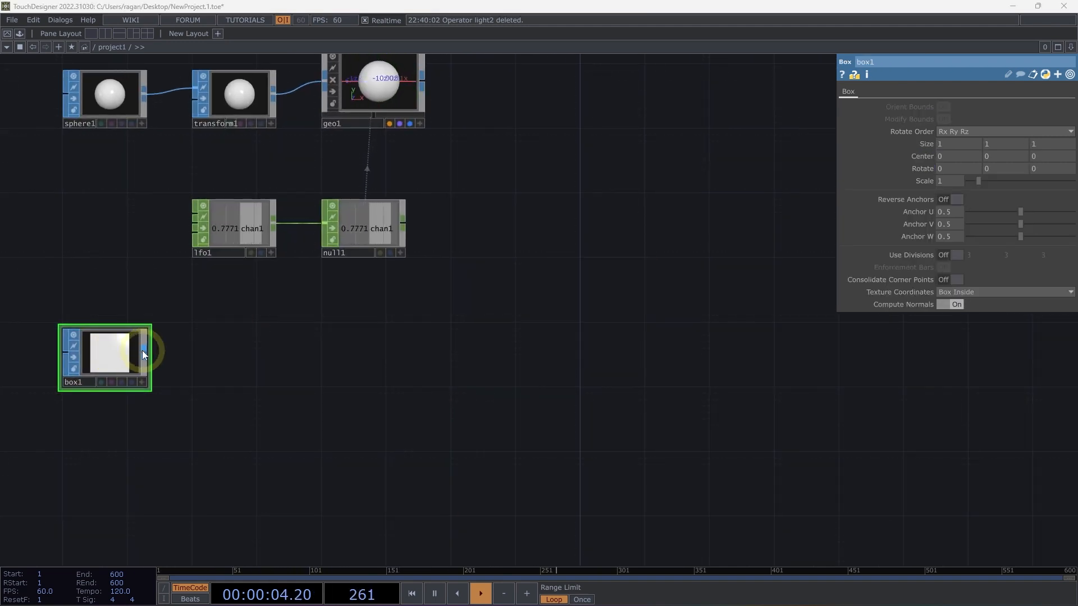
Create a Geometry COMP fed by box1's output and place it below null1.
left_click(143, 350)
left_click(16, 211)
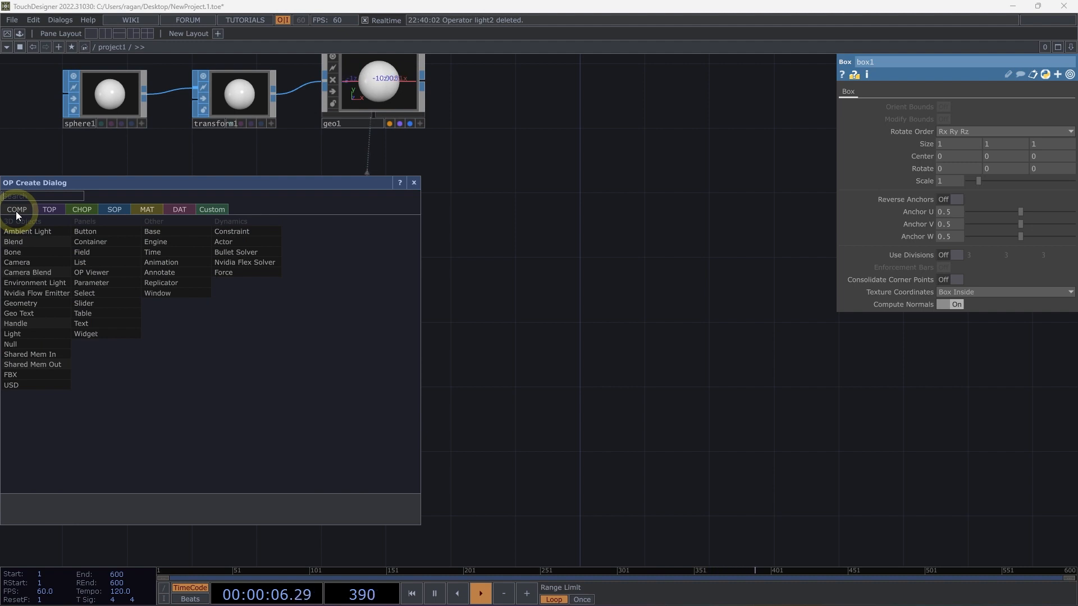
left_click(33, 304)
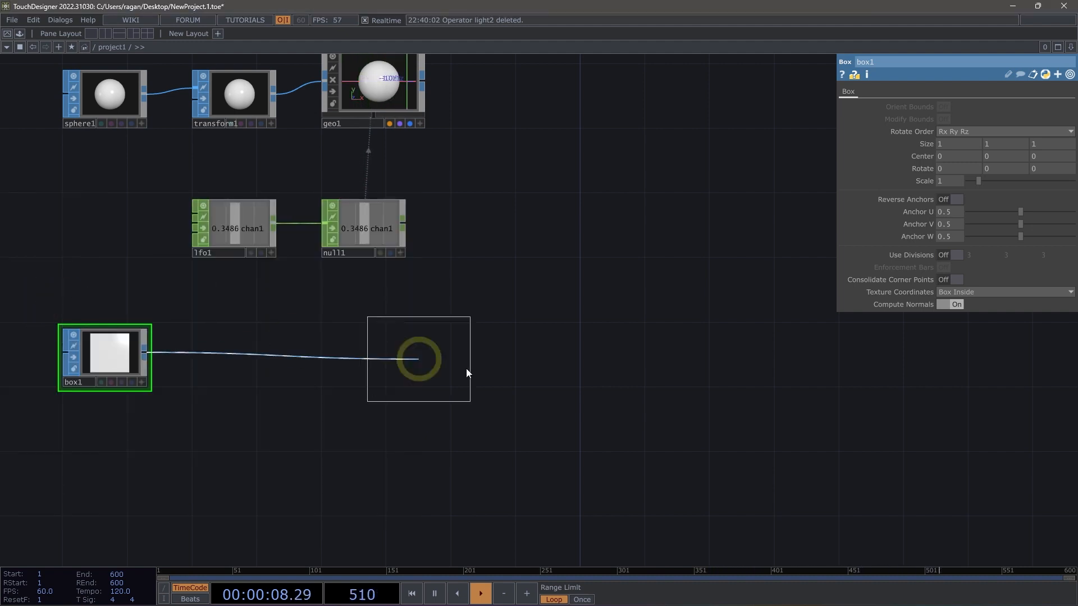
left_click(385, 351)
left_click_drag(383, 345, 374, 331)
key("ctrl+z")
left_click_drag(429, 306, 330, 414)
scroll(393, 309, "down", 3)
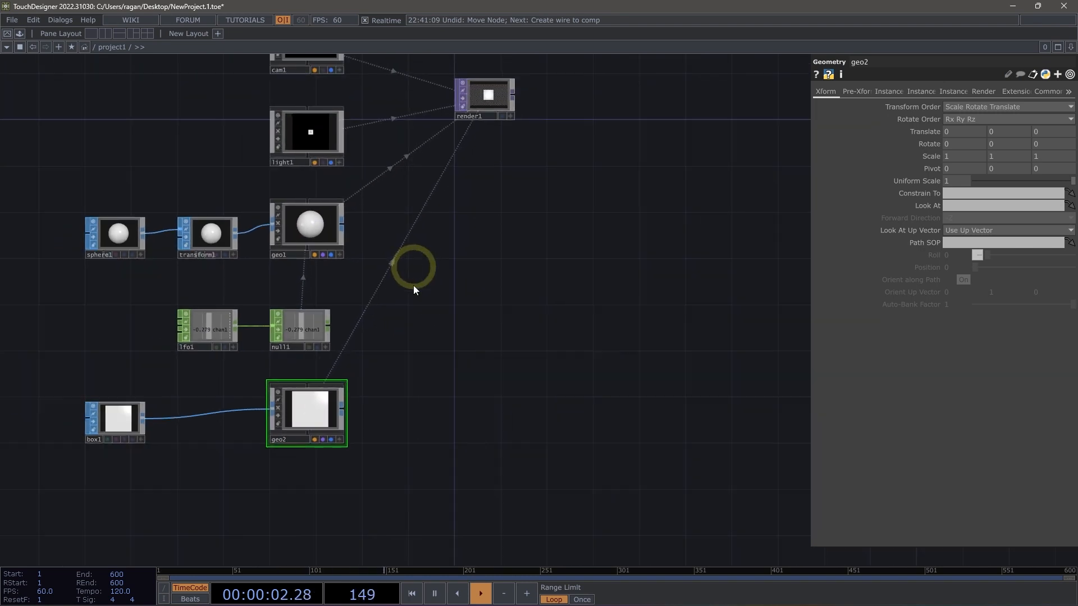
Set geo2's X and Y rotation to 45 degrees each.
left_click_drag(415, 284, 433, 302)
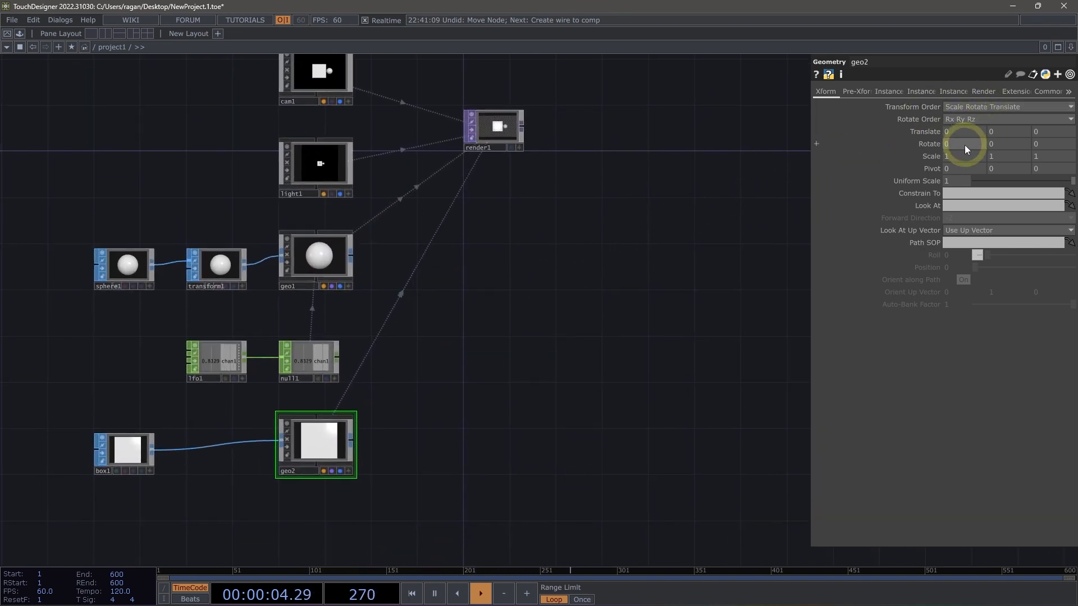
middle_click_drag(961, 144, 365, 124)
middle_click_drag(906, 156, 954, 137)
type("45")
key("Return")
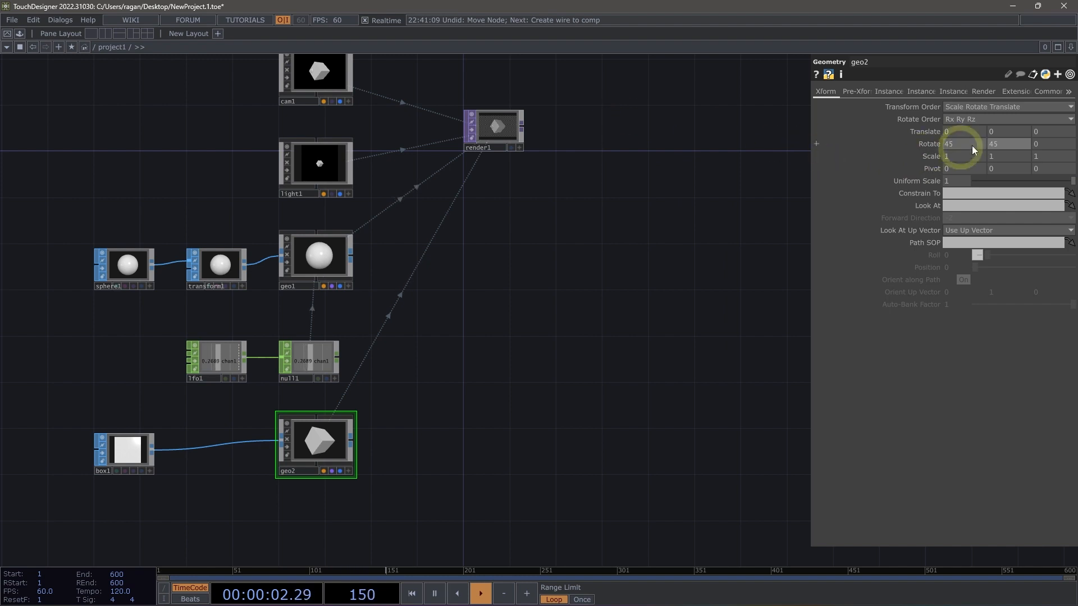
Display render1 as the network background and adjust geo2's Z rotation to about 118.8.
mouse_move(1042, 144)
middle_mouse_down()
mouse_move(1042, 133)
mouse_move(952, 143)
mouse_move(1073, 148)
mouse_move(1062, 128)
mouse_move(1073, 128)
mouse_move(1046, 140)
middle_mouse_up()
left_click(507, 145)
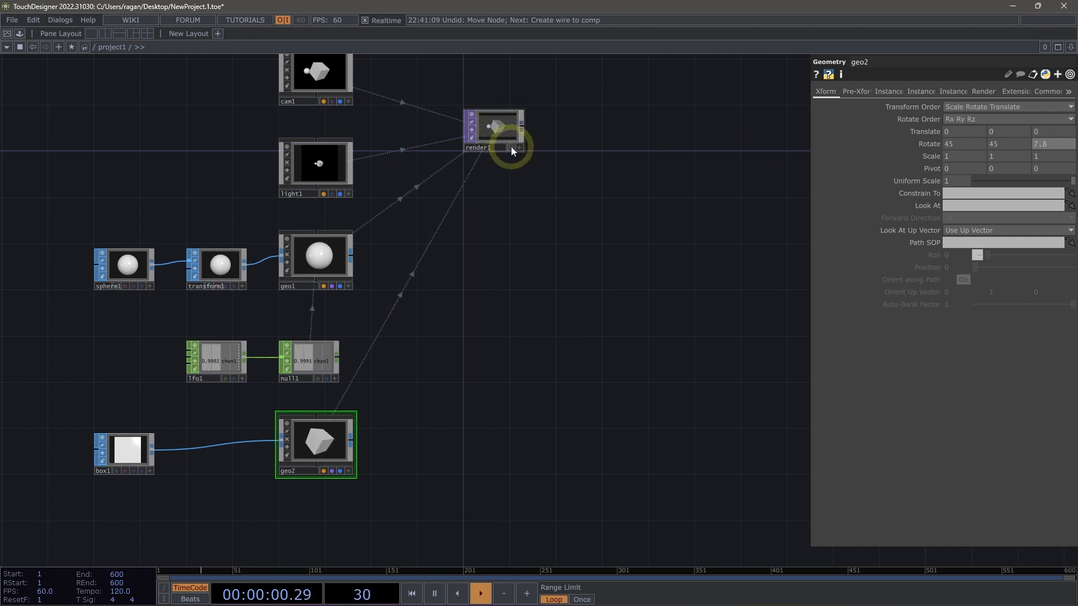
left_click(511, 147)
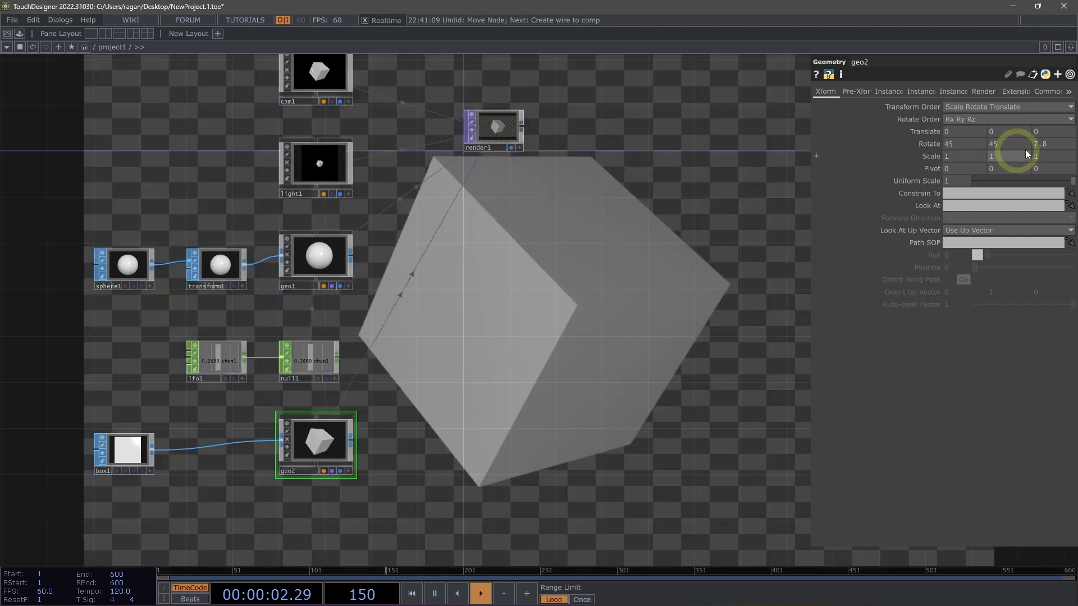
mouse_move(1050, 132)
middle_mouse_down()
mouse_move(1072, 128)
mouse_move(1050, 129)
middle_mouse_up()
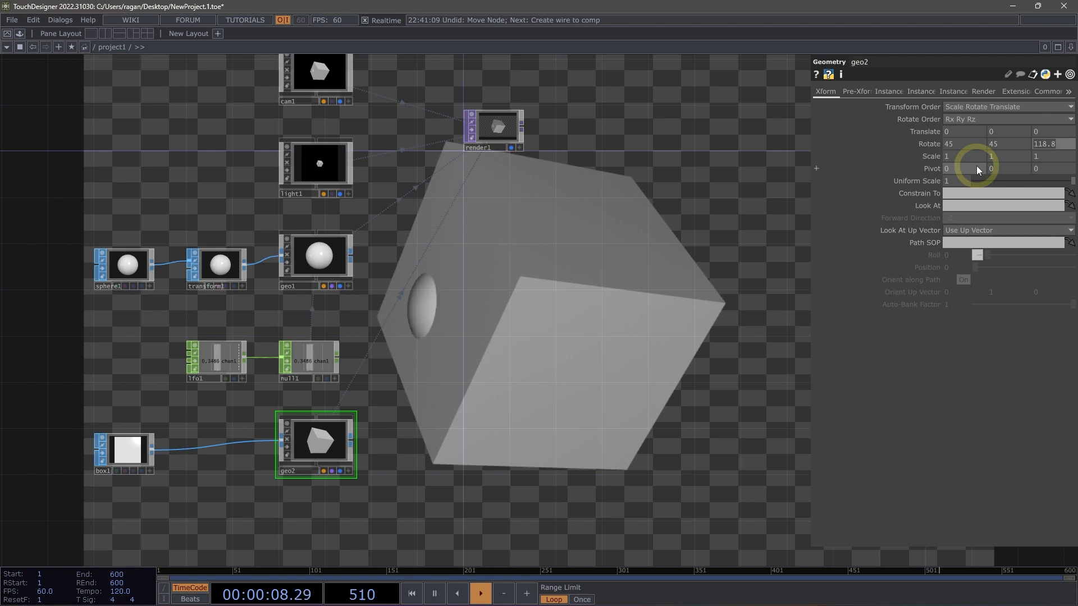
Drive geo2's Z rotation with the expression absTime.seconds.
left_click(927, 143)
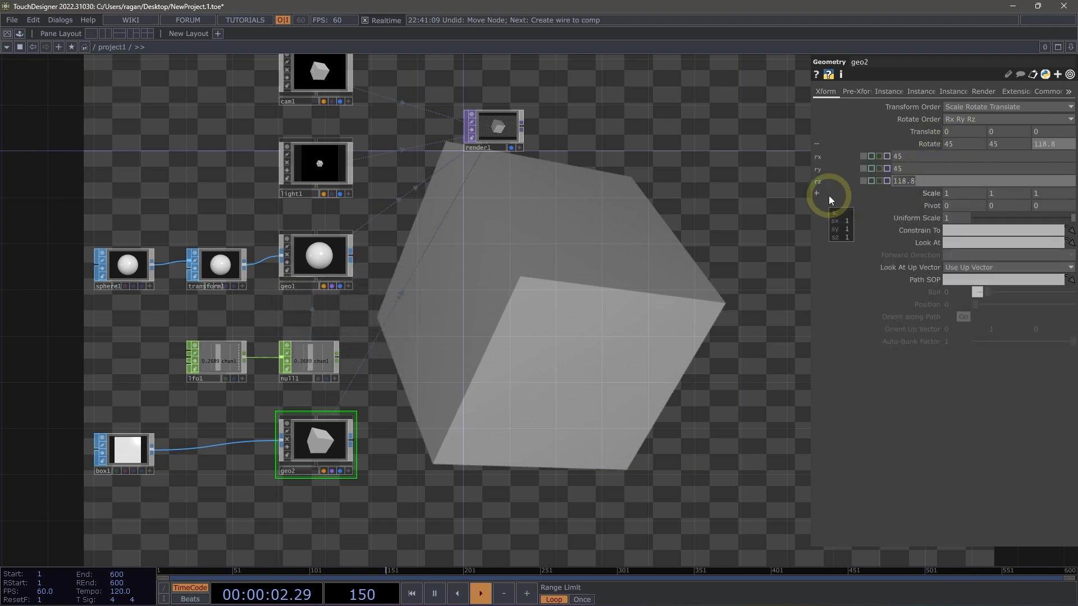
type("absTime.s")
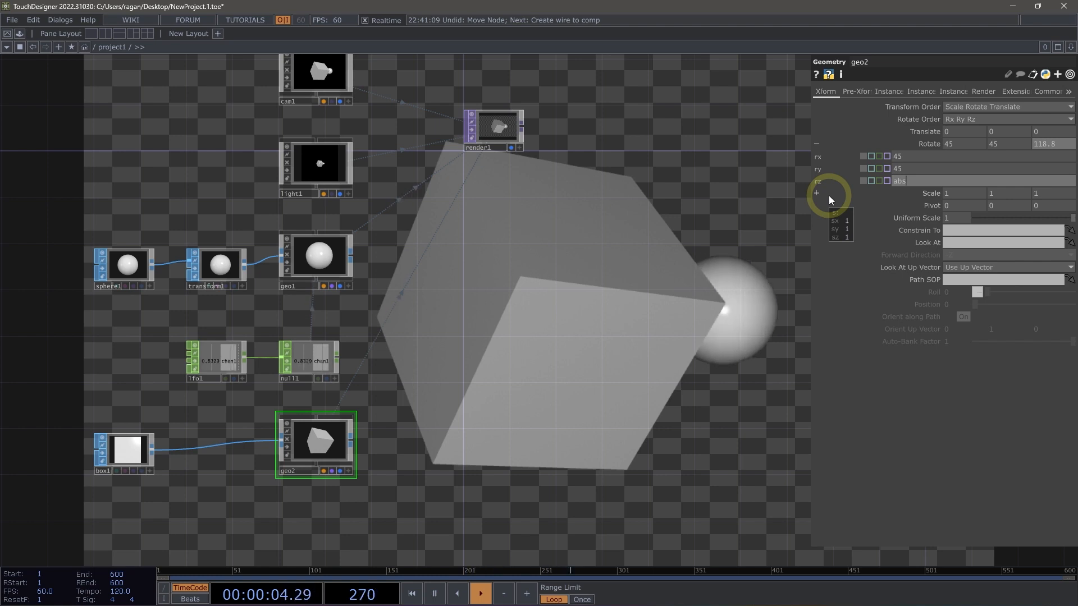
type("econds")
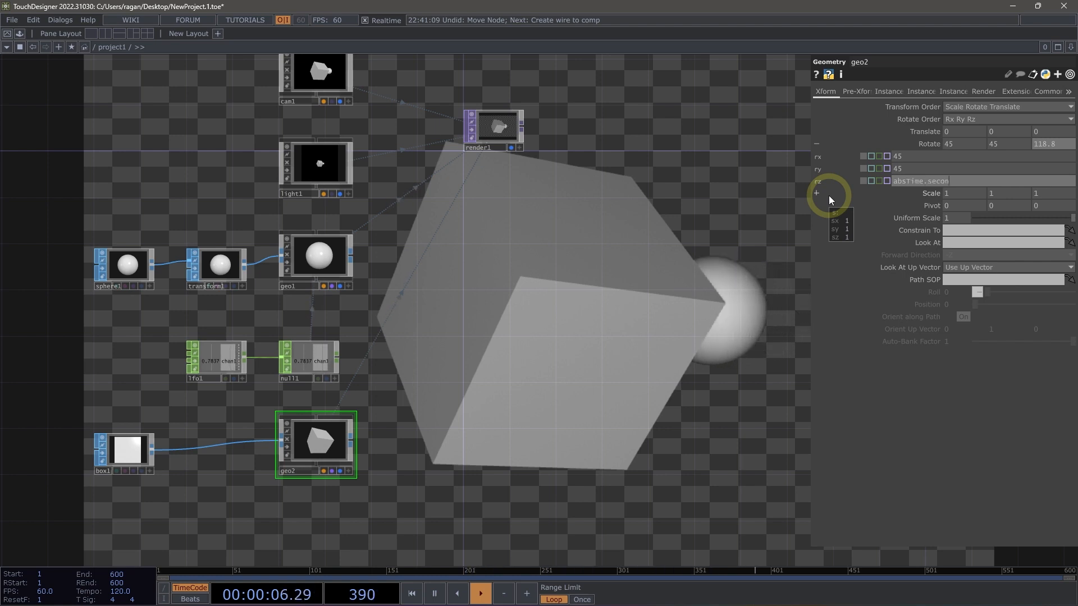
key("Return")
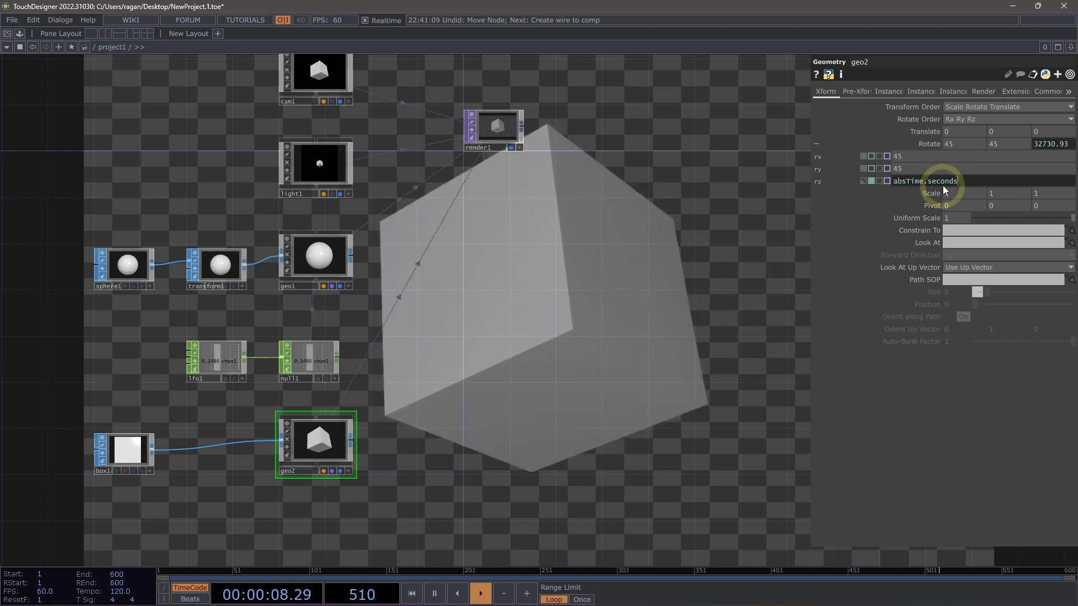
Multiply the geo2 Z rotation expression by 45 so it reads absTime.seconds * 45.
left_click_drag(967, 181, 886, 191)
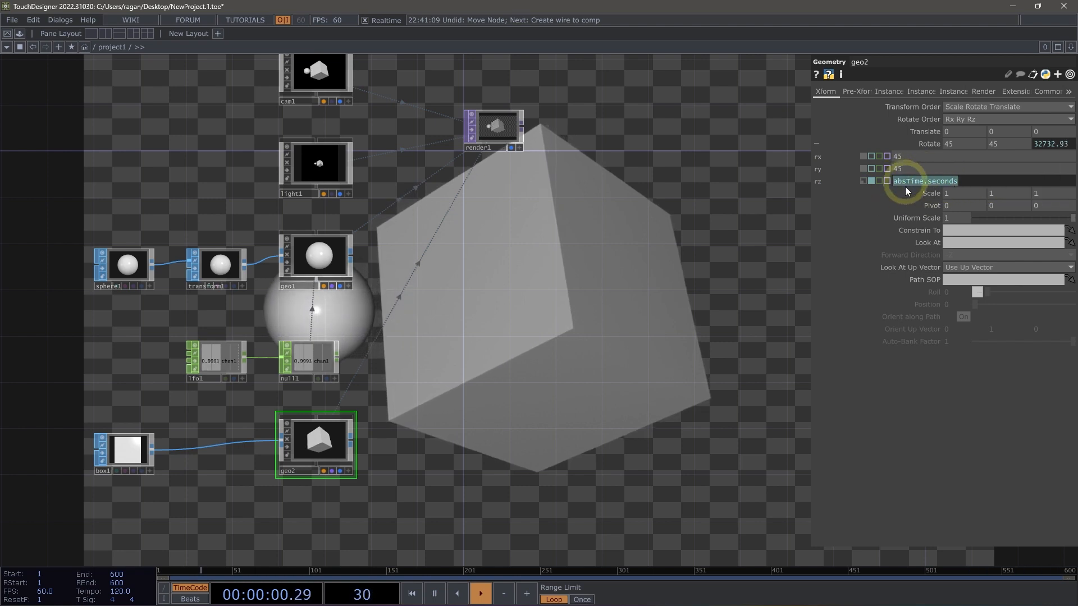
mouse_move(914, 180)
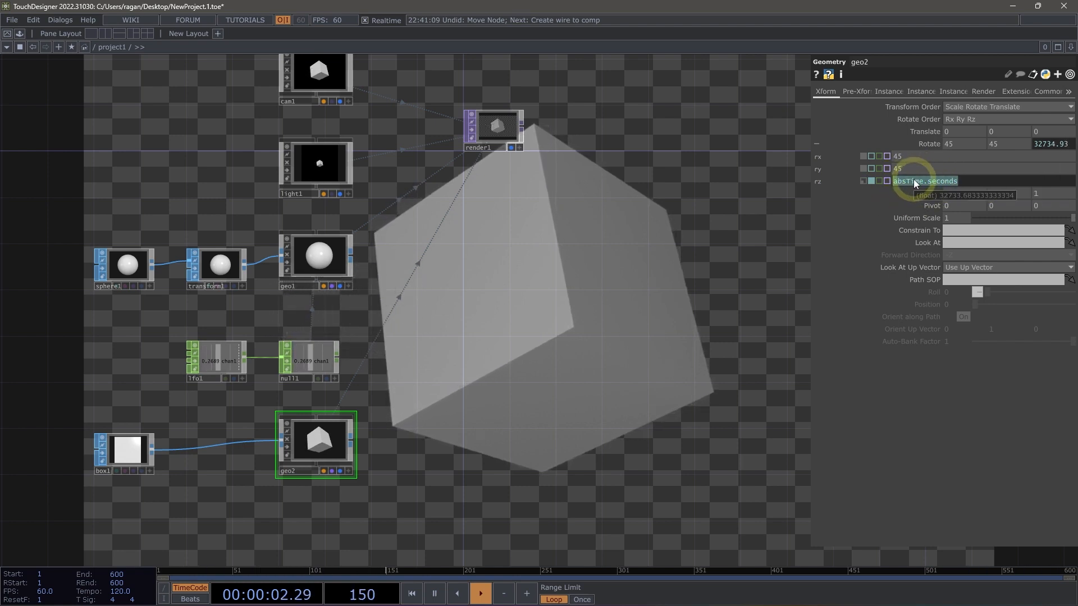
left_click(958, 181)
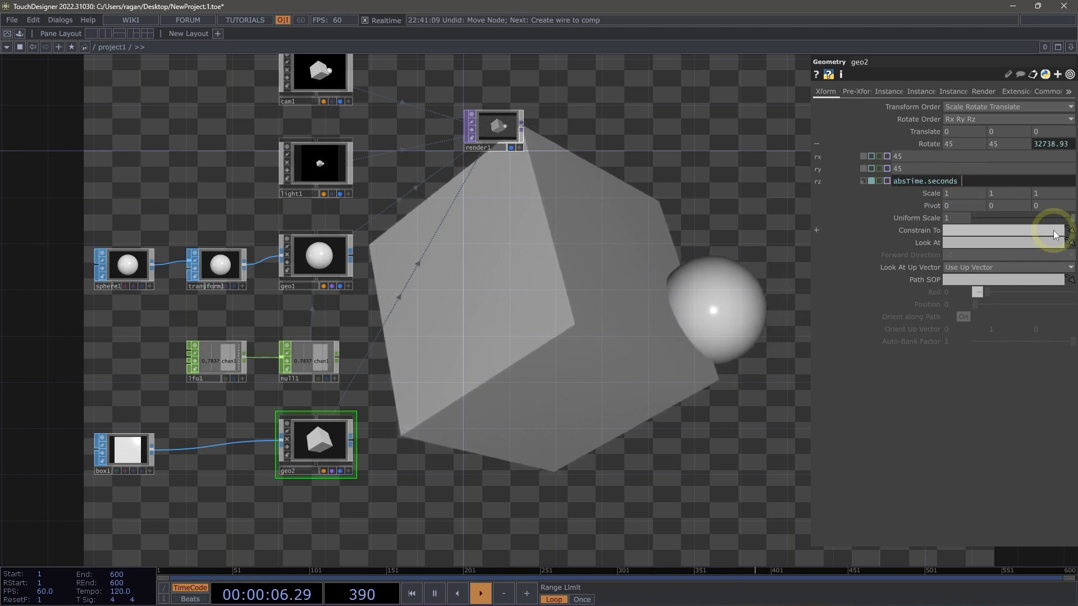
type("* 45")
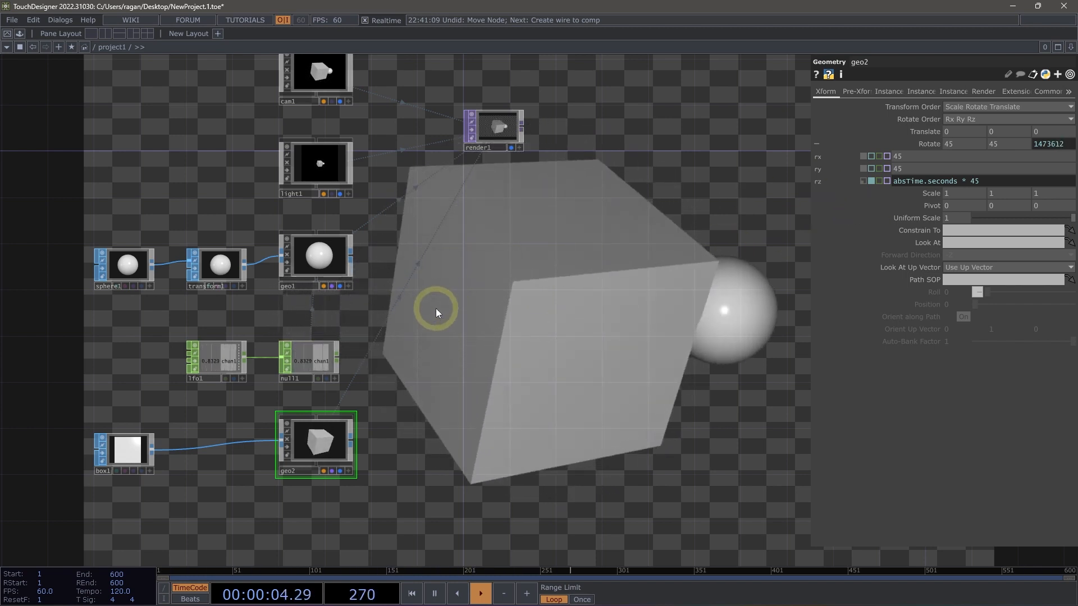
Move sphere1, transform1 and geo1 to the left and stop displaying render1 as the network background.
left_click_drag(392, 330, 502, 306)
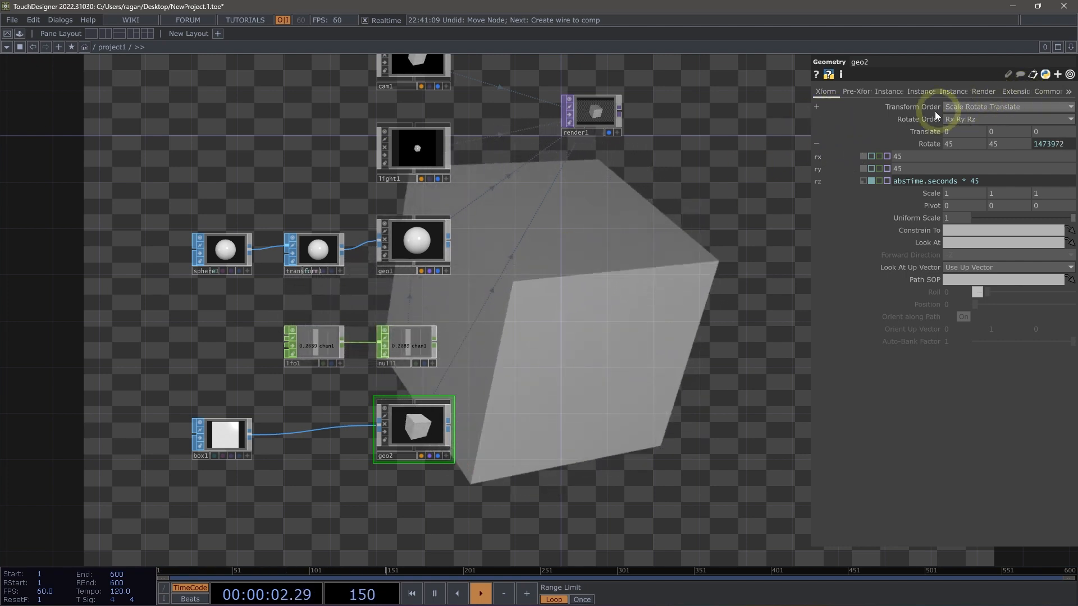
left_click_drag(144, 228, 443, 283)
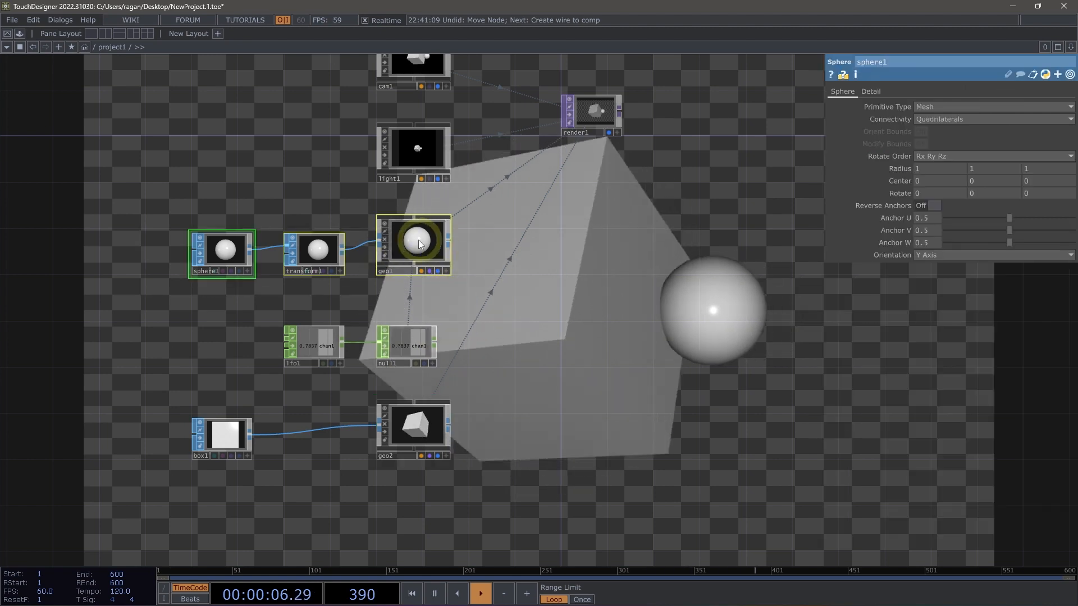
left_click_drag(418, 240, 345, 246)
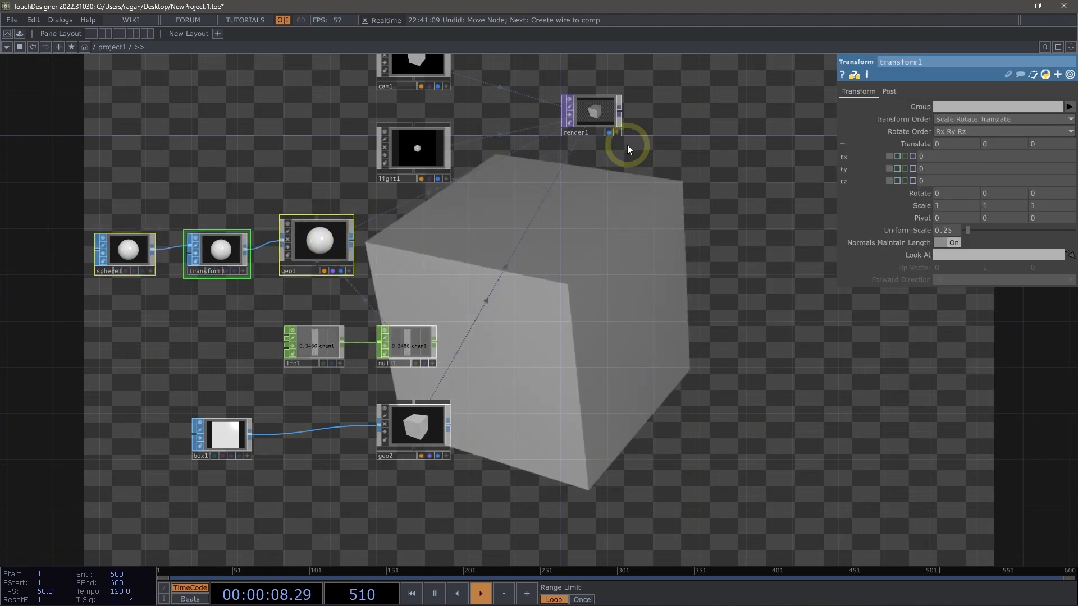
left_click(608, 133)
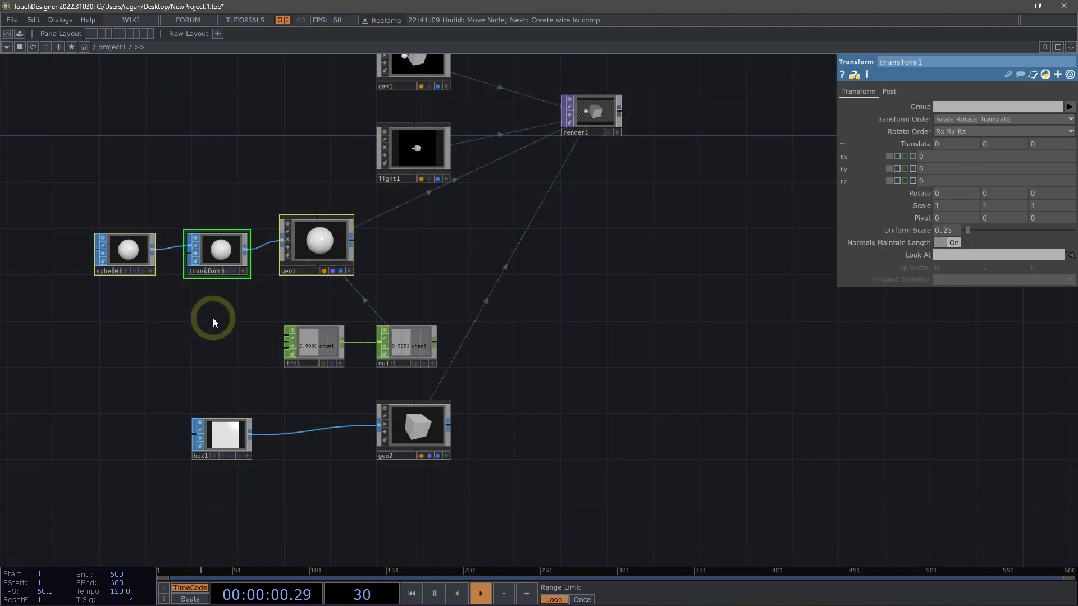
Align lfo1 and null1 beneath transform1 and geo1, and shift the sphere, LFO and box chains down.
scroll(128, 249, "up", 4)
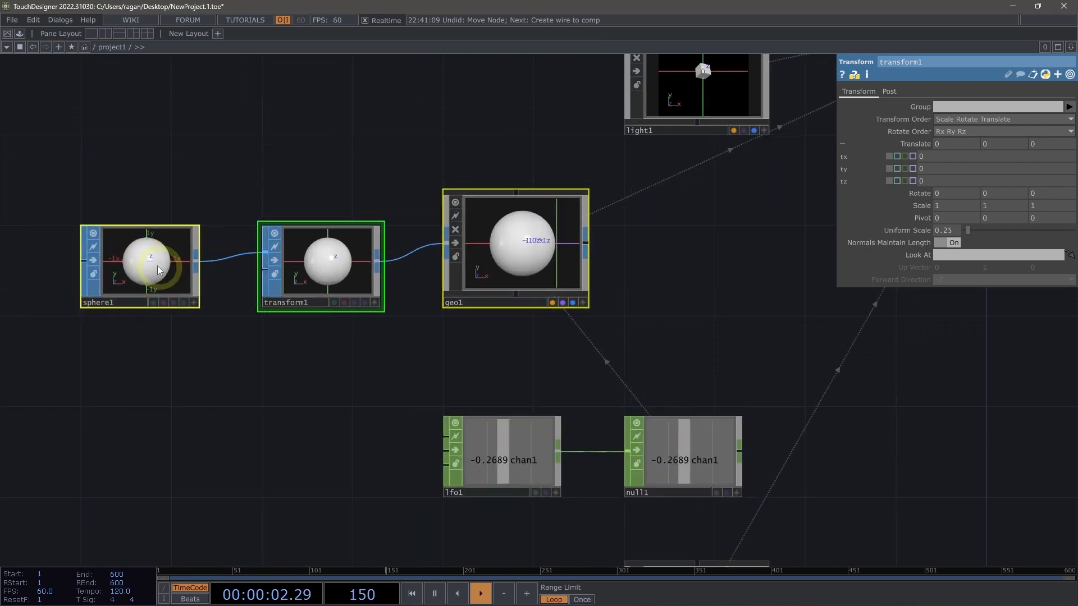
scroll(157, 286, "down", 3)
left_click_drag(202, 374, 374, 401)
scroll(244, 330, "down", 2)
left_click_drag(74, 263, 436, 527)
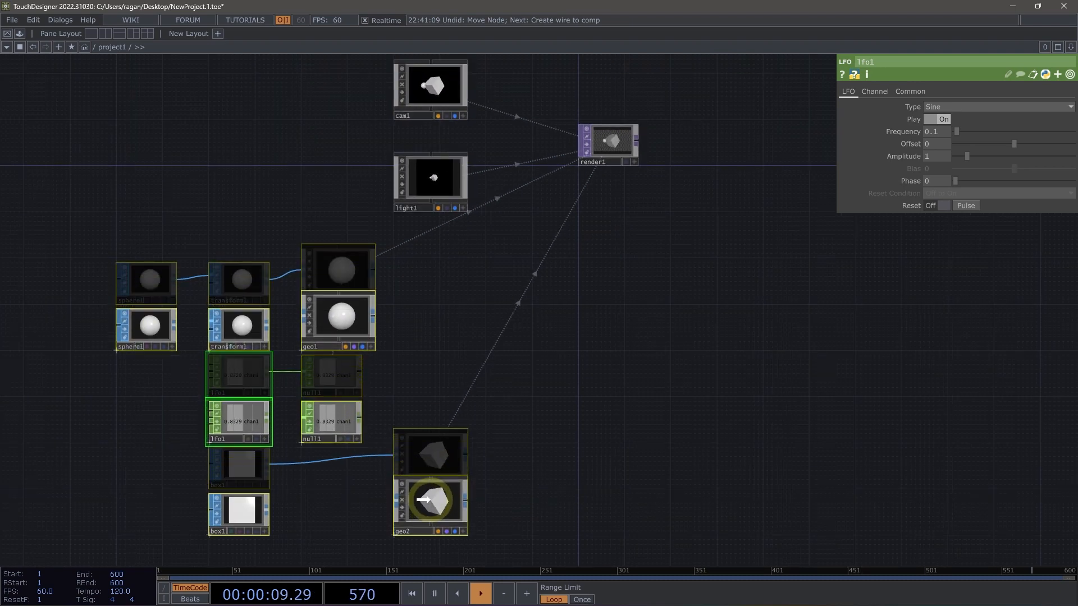
Create a Null COMP and place it directly above geo1.
double_click(462, 342)
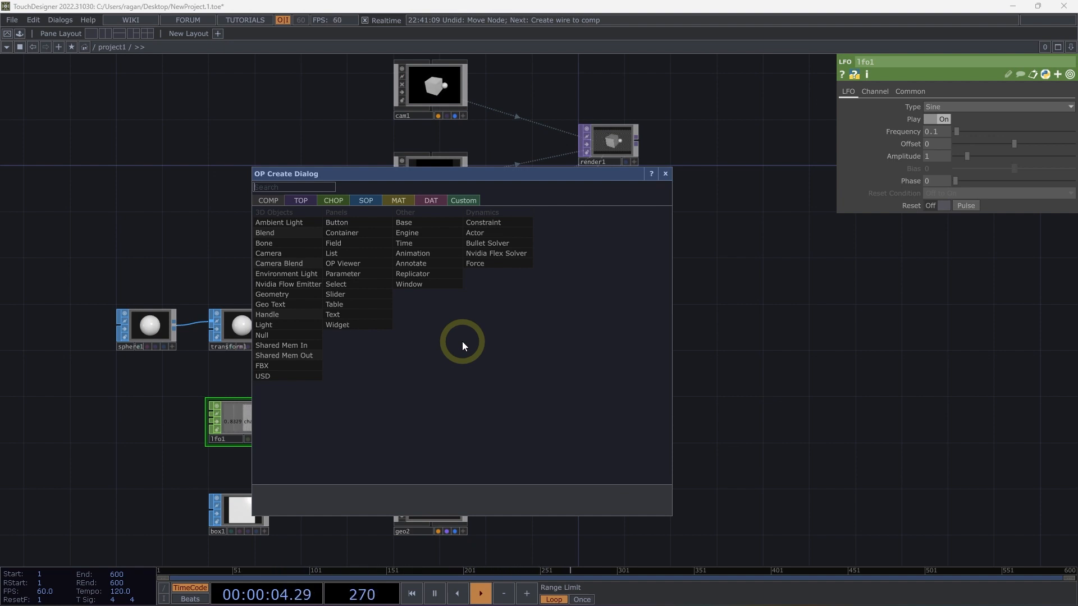
type("nul")
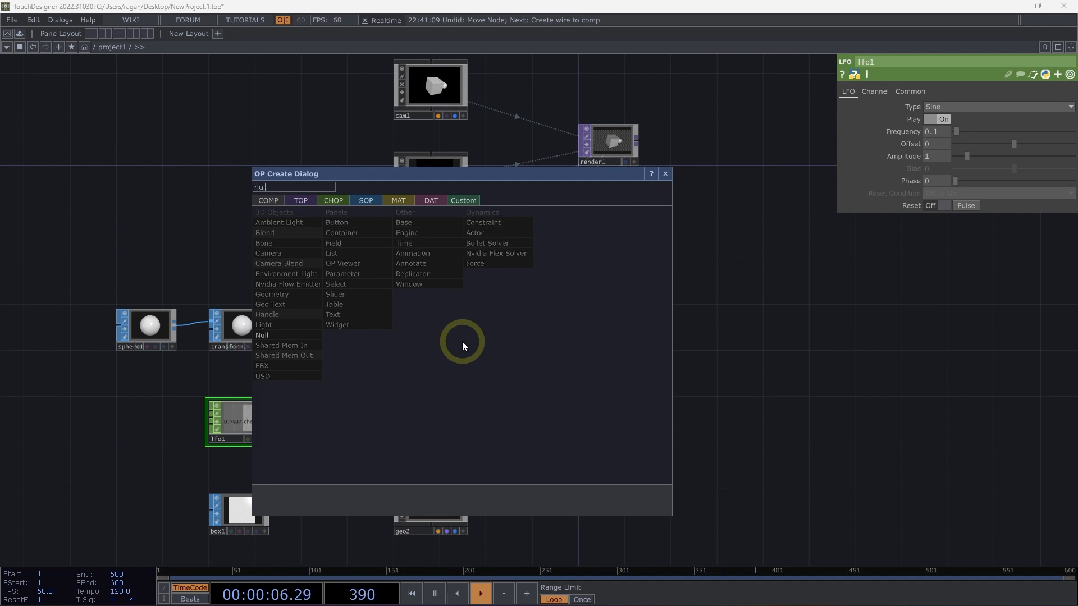
left_click(281, 334)
left_click(434, 260)
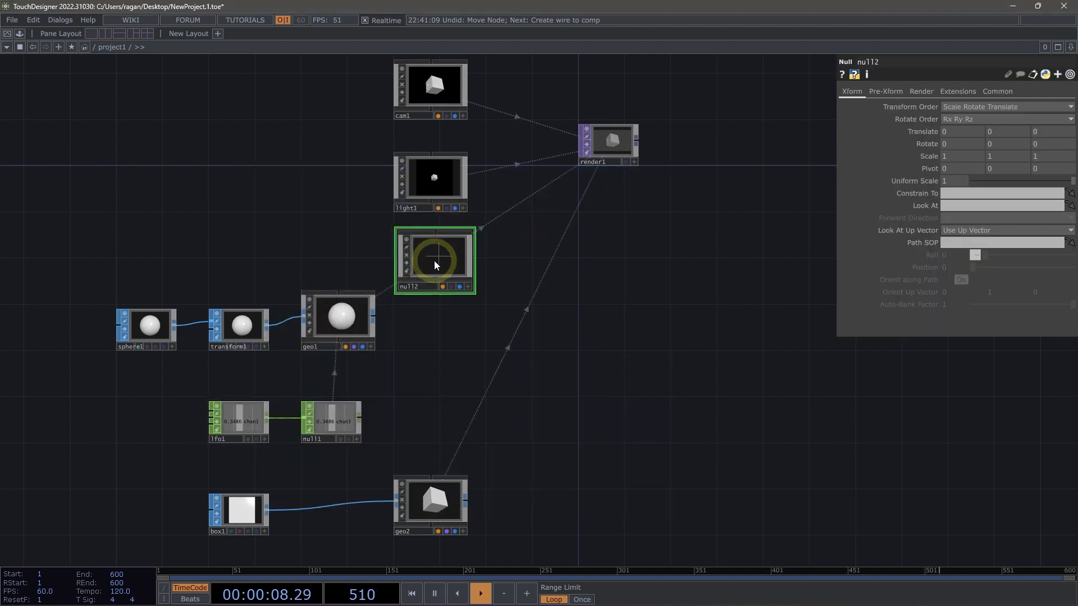
left_click_drag(437, 270, 344, 254)
Examine the axes of null2 by orbiting inside its node viewer.
scroll(339, 240, "up", 2)
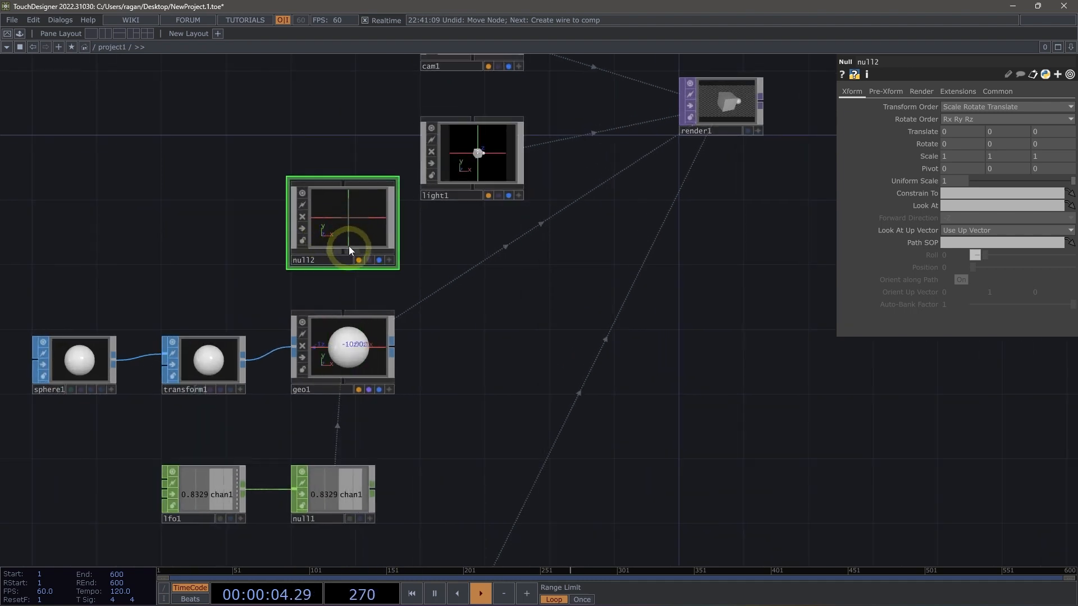
left_click(388, 260)
left_click_drag(360, 229, 378, 256)
left_click(389, 260)
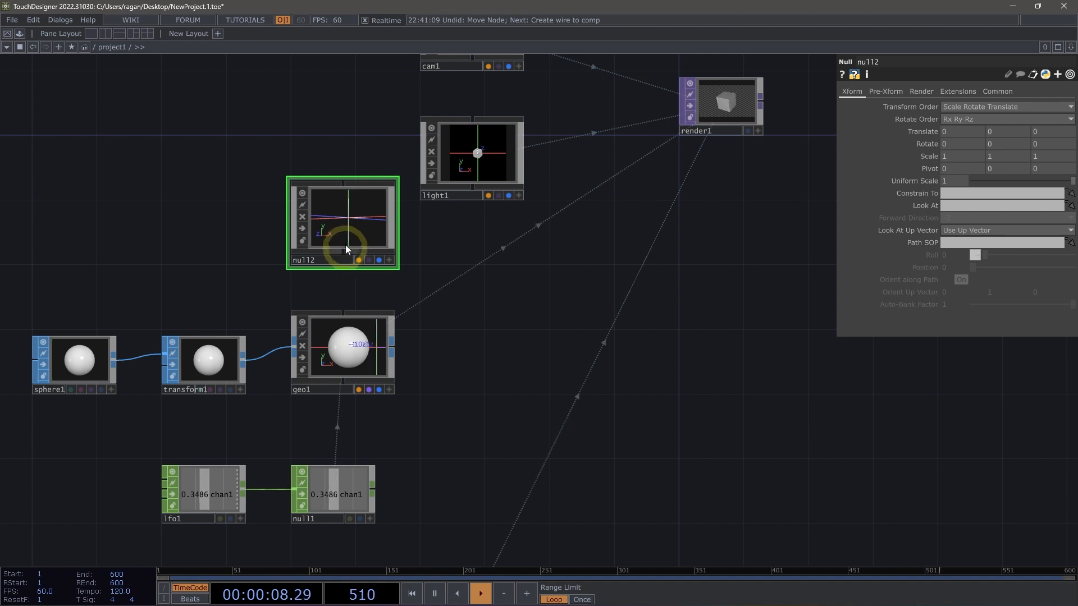
Parent both geo1 and geo2 to null2 by wiring its bottom output to each of them.
scroll(390, 241, "down", 3)
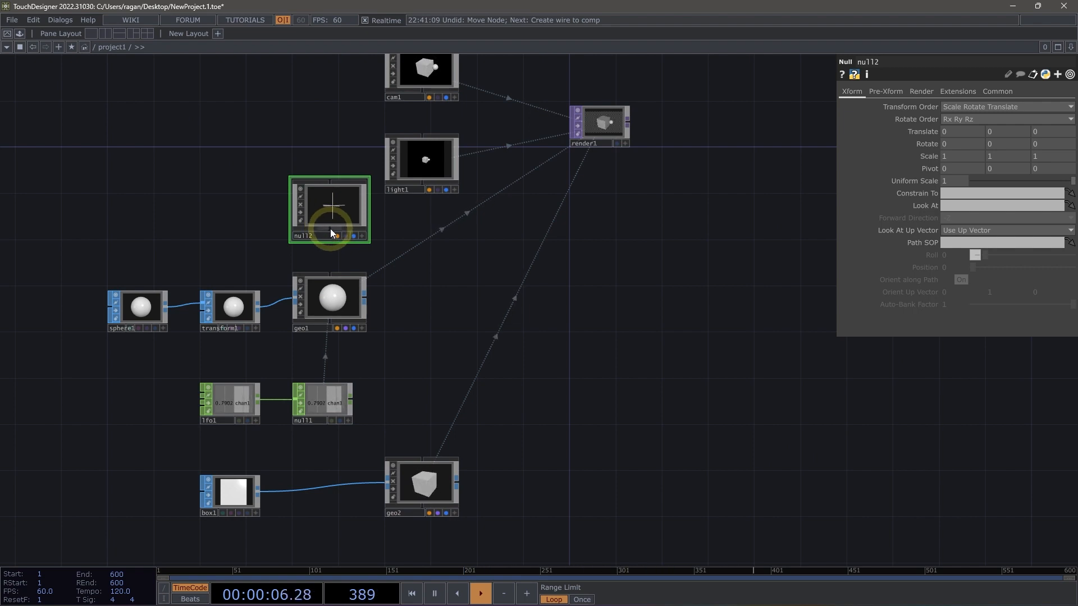
left_click_drag(330, 240, 330, 272)
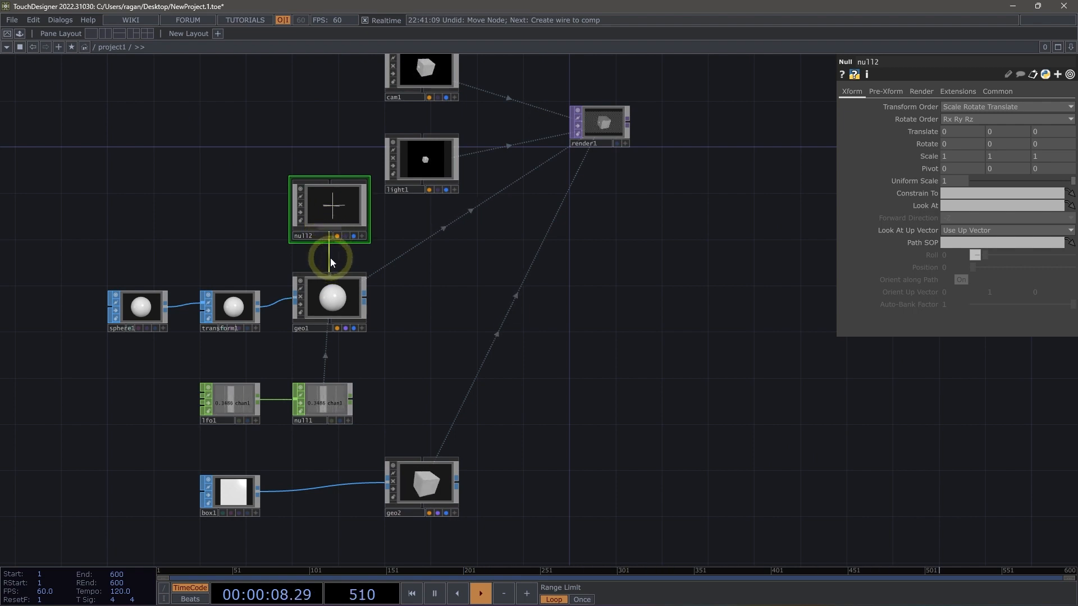
left_click_drag(331, 228, 429, 452)
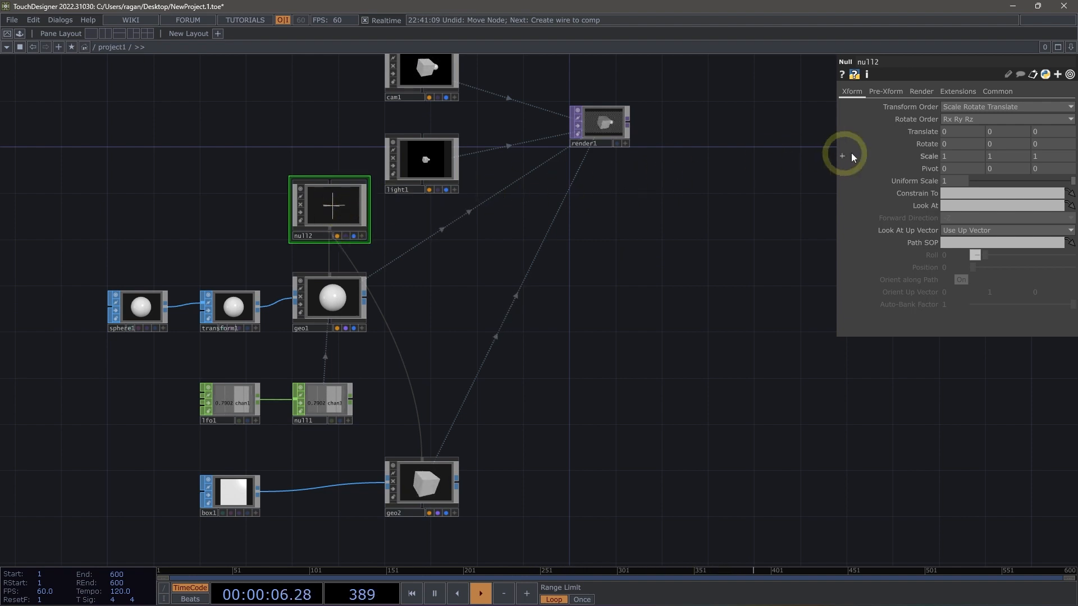
Set null2's X translation to 0.8.
mouse_move(973, 131)
left_mouse_down()
mouse_move(799, 115)
mouse_move(1004, 121)
mouse_move(978, 119)
mouse_move(976, 135)
left_mouse_up()
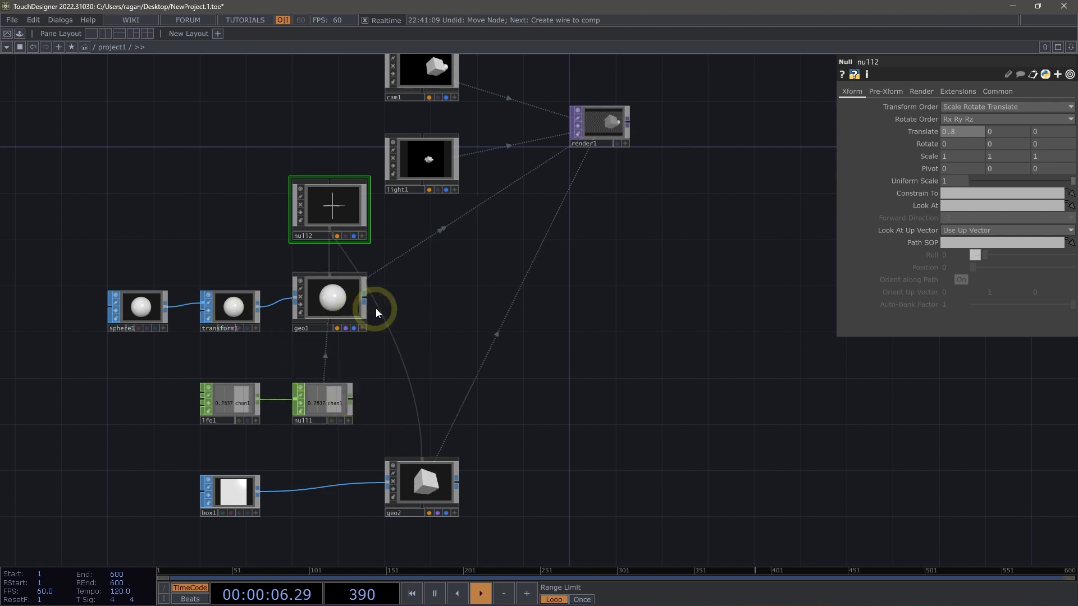
mouse_move(501, 251)
left_mouse_down()
mouse_move(502, 299)
mouse_move(507, 264)
left_mouse_up()
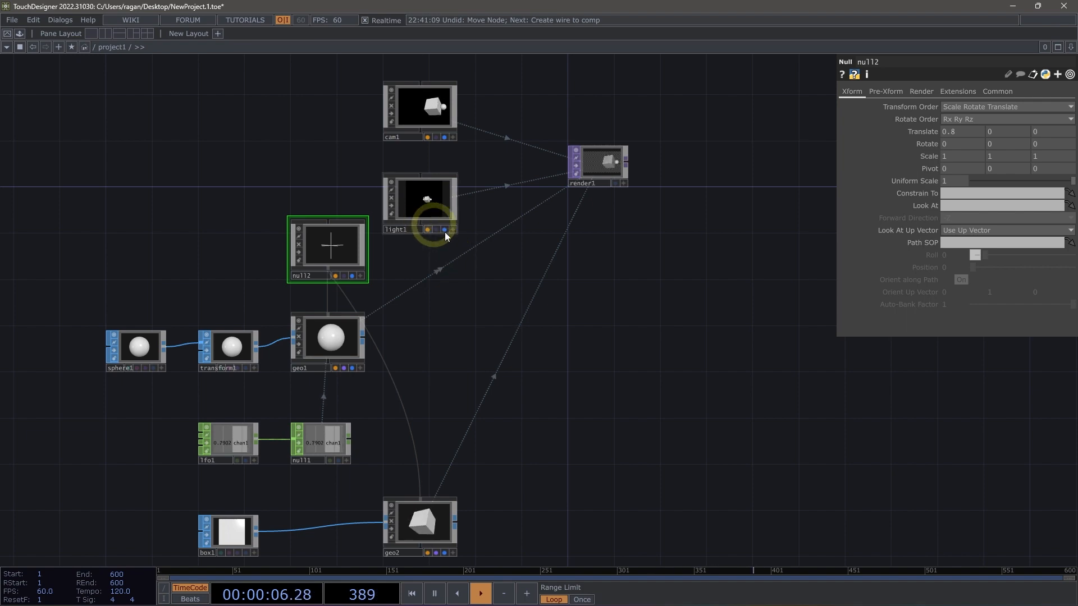
left_click_drag(464, 277, 457, 268)
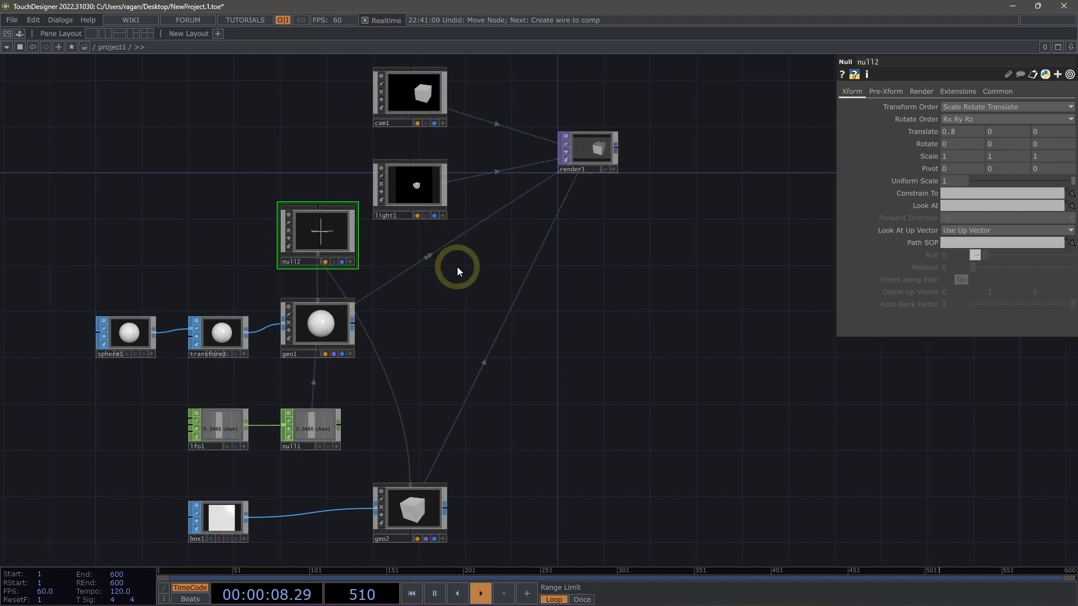